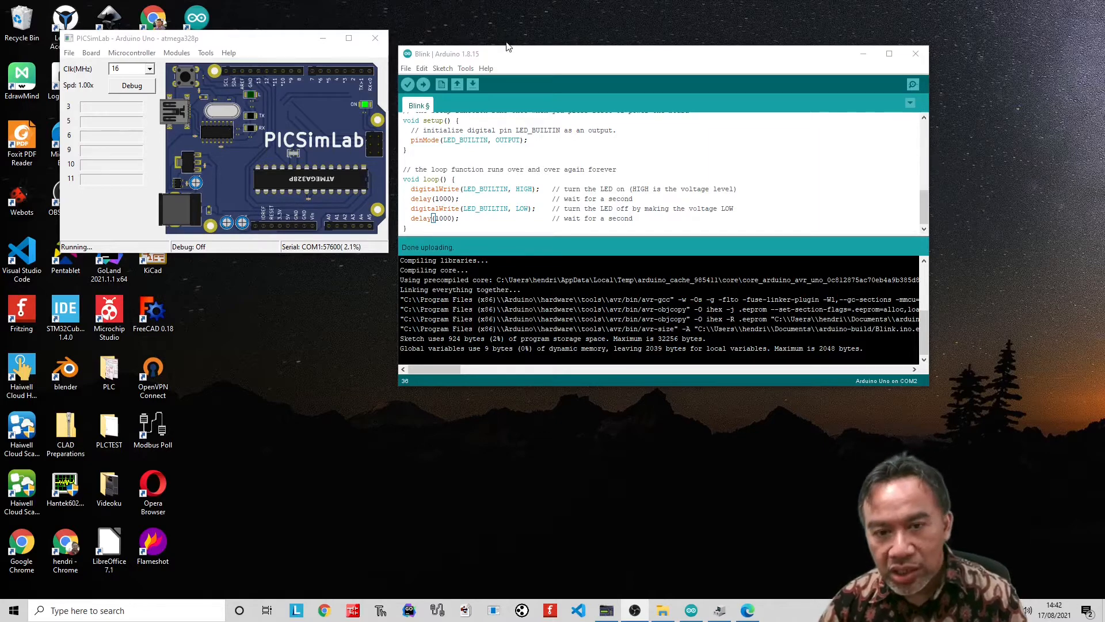
# Add a new line reading "pi" below the pinMode statement in the Blink sketch's setup function
pyautogui.moveTo(540, 62); pyautogui.dragTo(535, 50)
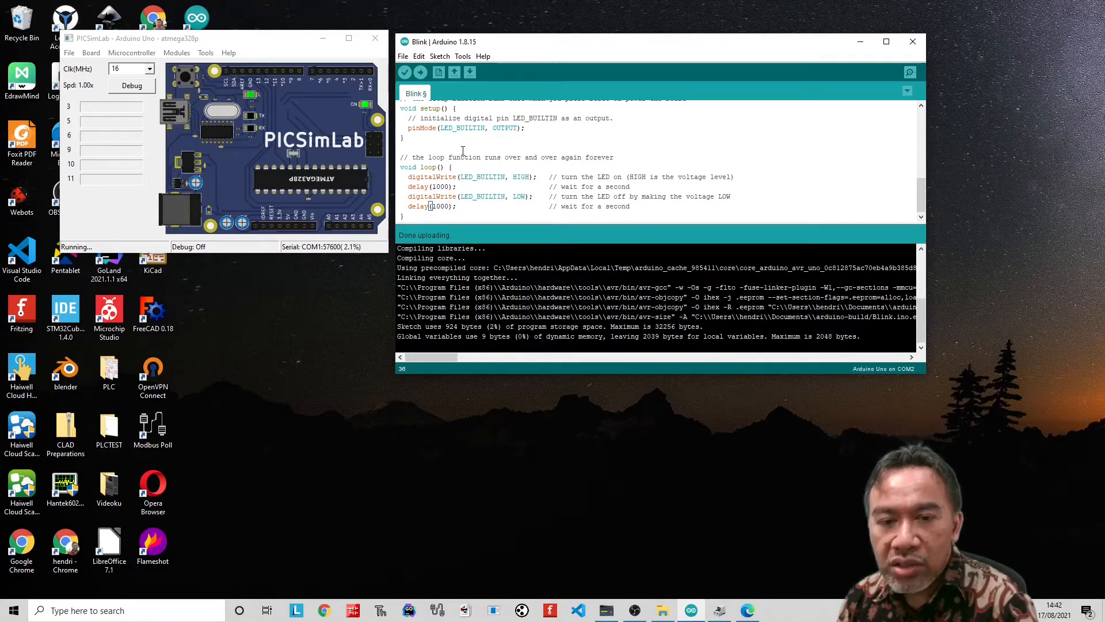
pyautogui.press('Right')
pyautogui.press('Right')
pyautogui.press('Right')
pyautogui.press('Right')
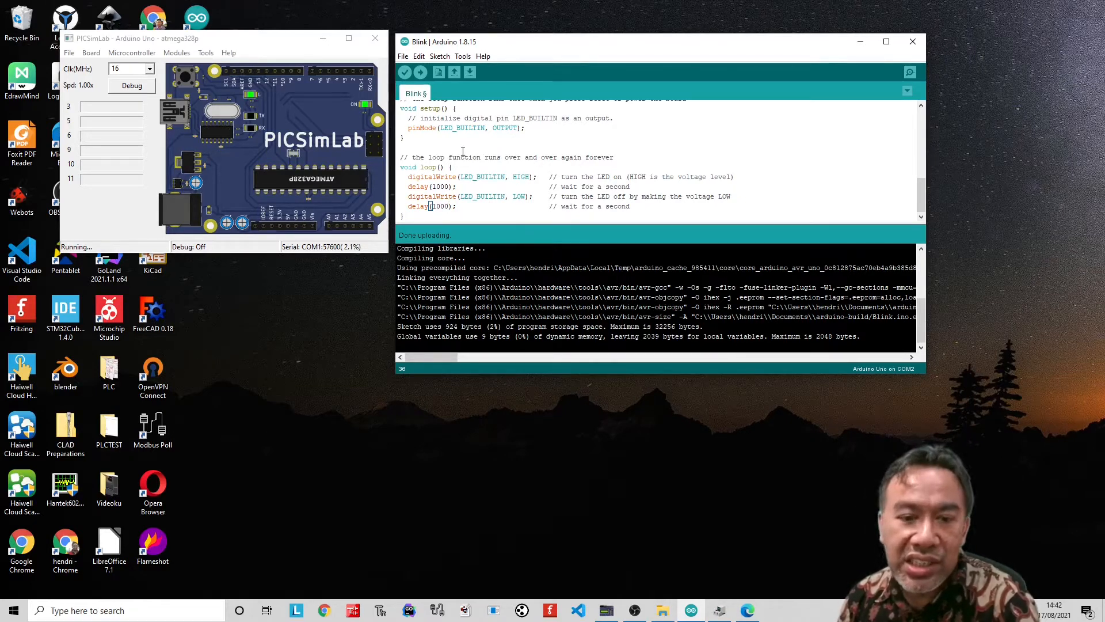
pyautogui.click(548, 128)
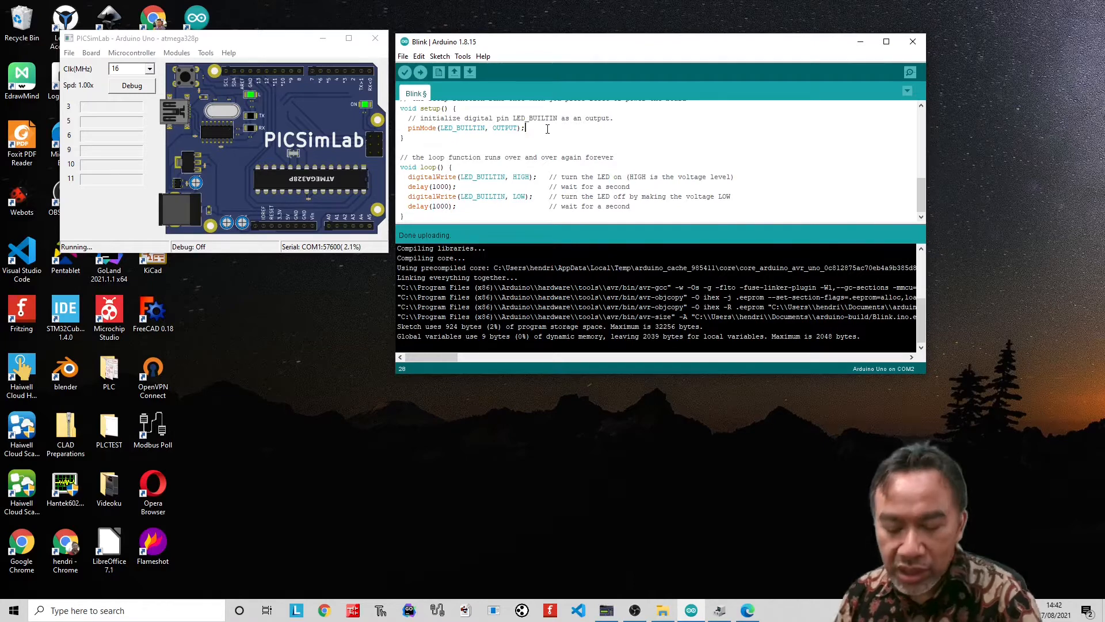
pyautogui.press('Return')
pyautogui.write('pi')
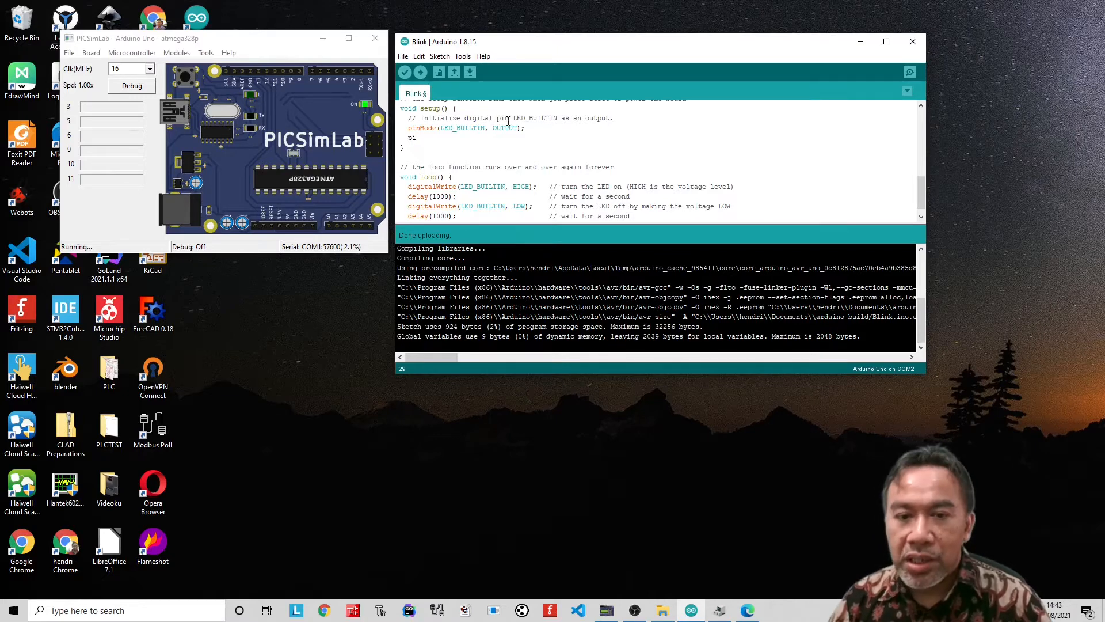
# Select COM2 as the serial port for the Arduino Uno
pyautogui.click(463, 56)
pyautogui.moveTo(613, 189)
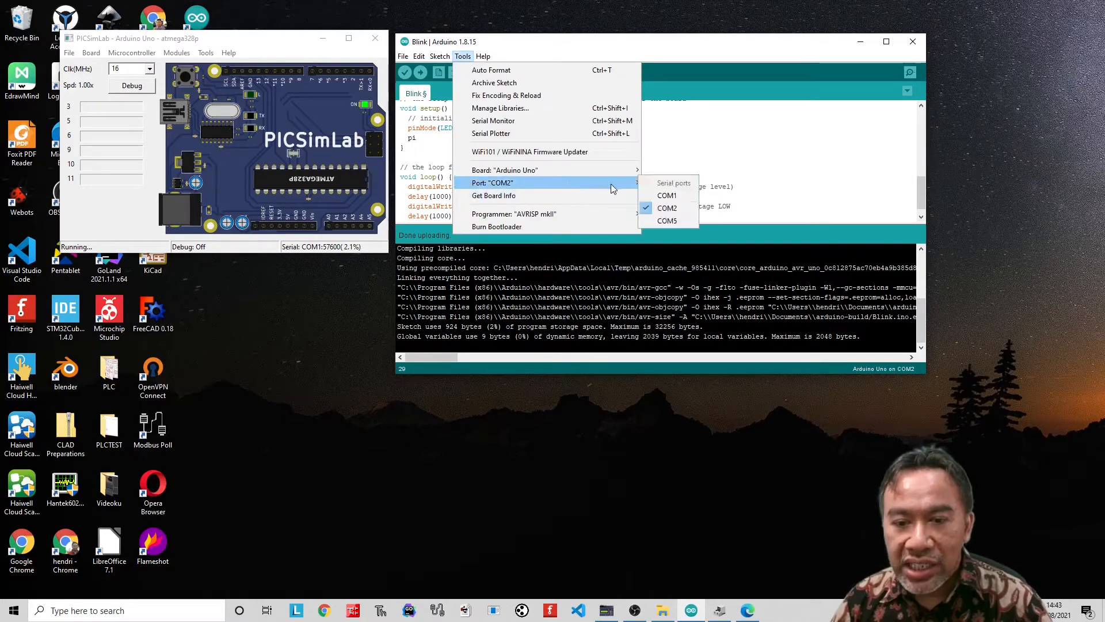
pyautogui.click(667, 208)
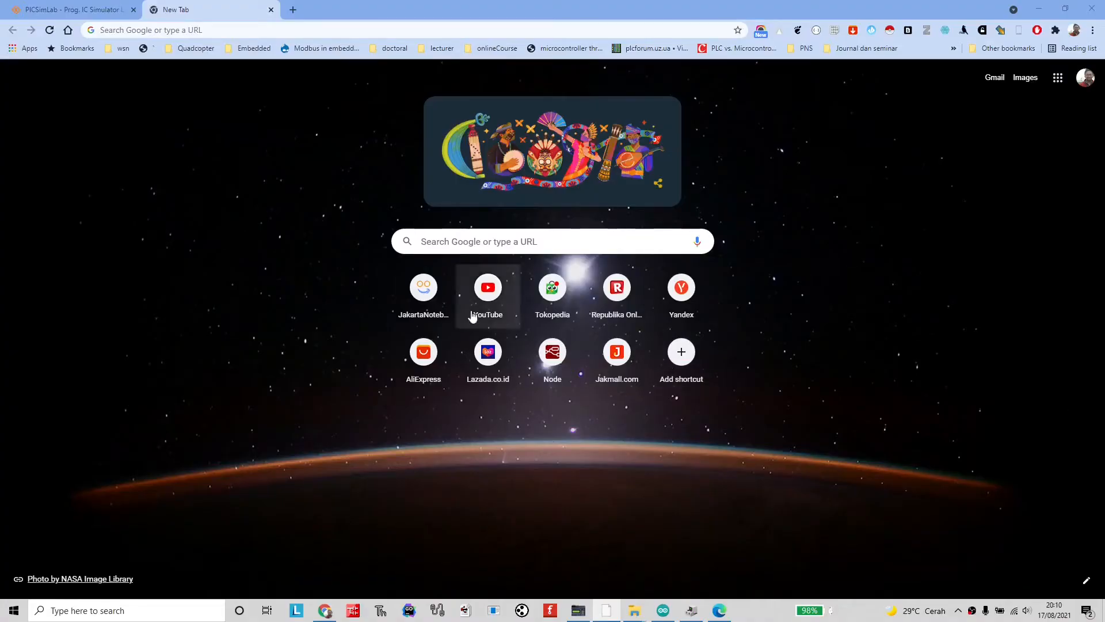
# In Chrome, search for "download vscode" and open the official Visual Studio Code download page
pyautogui.click(289, 28)
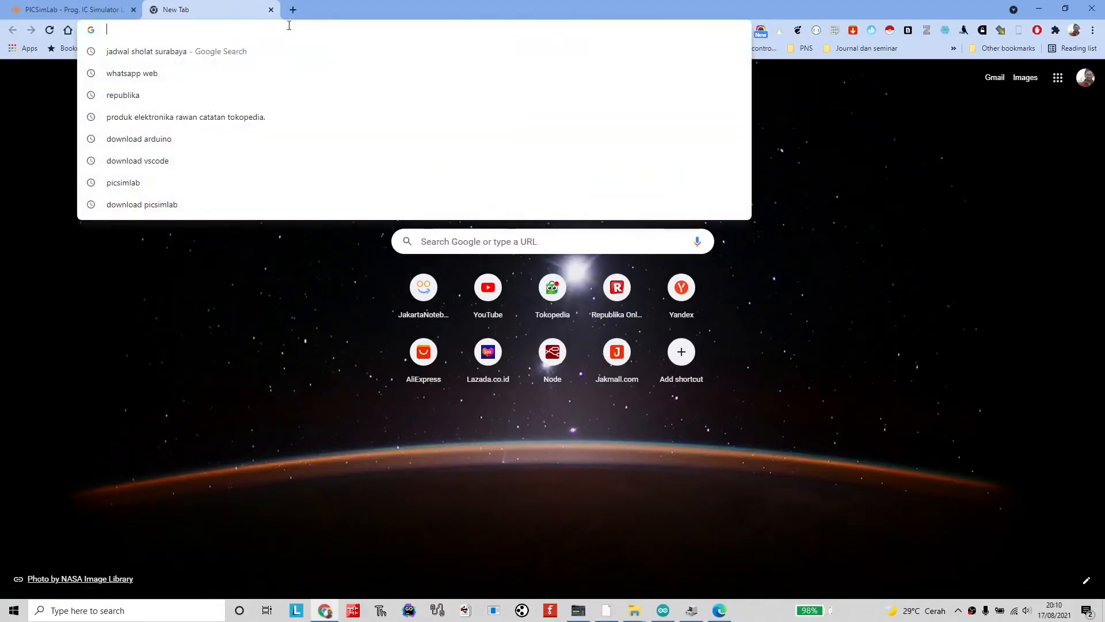
pyautogui.write('download')
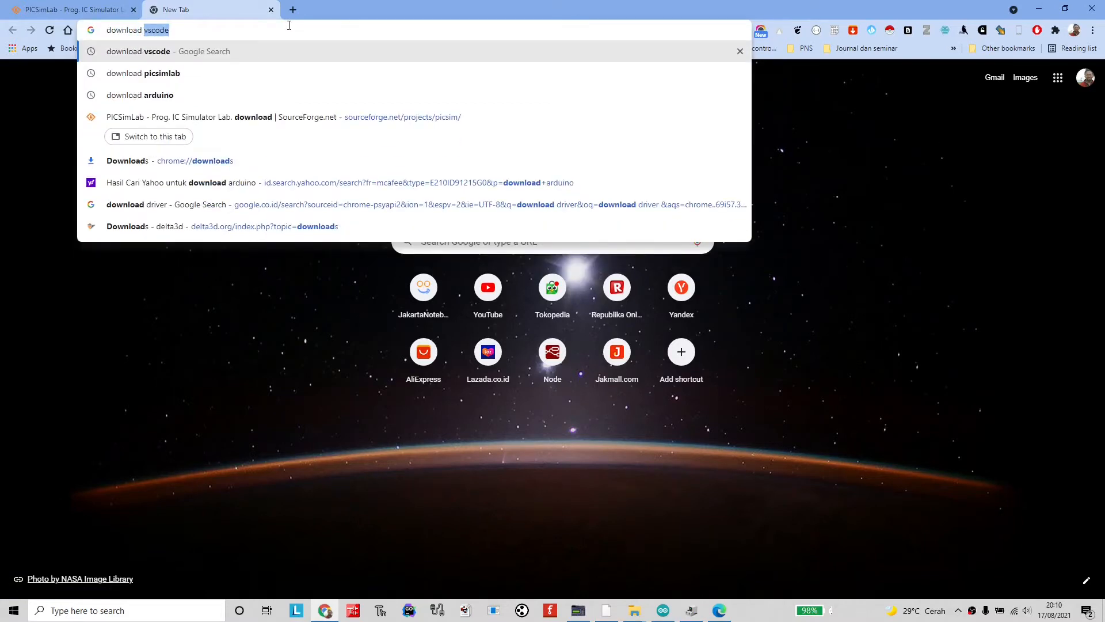
pyautogui.press('Return')
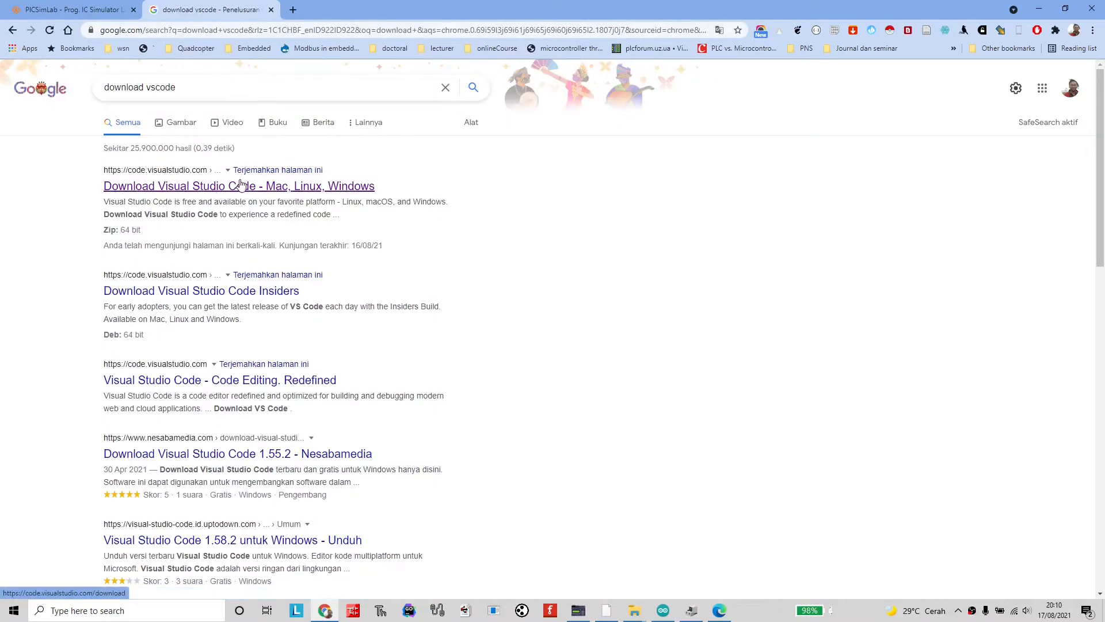
pyautogui.click(241, 184)
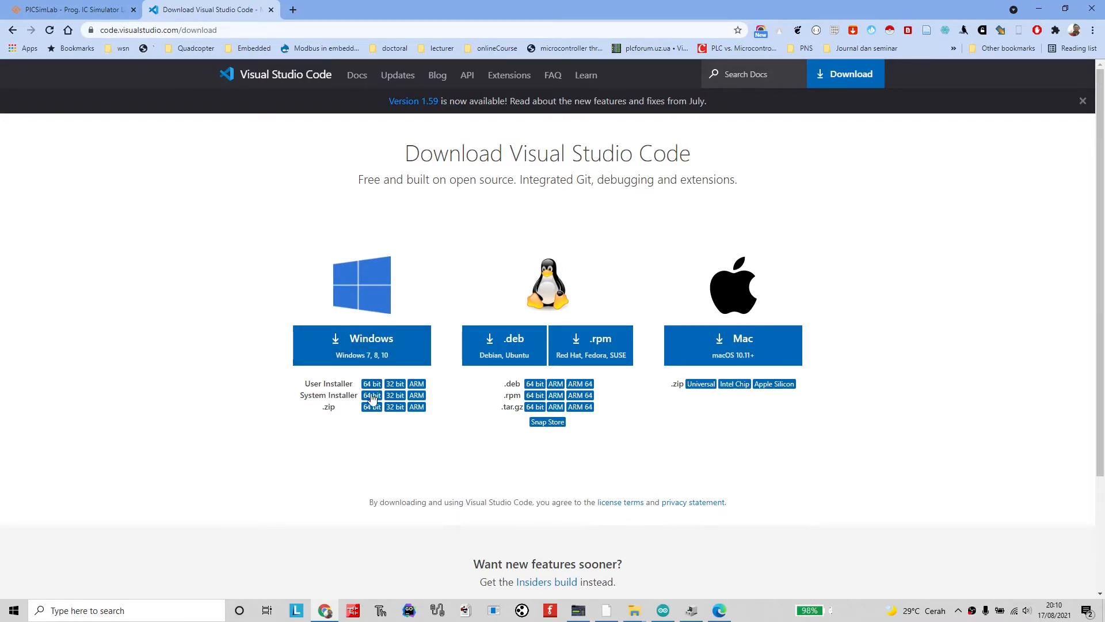
# Download the Windows installer as VSCodeUserSetup-x64-1.59.0 into the software folder and run it
pyautogui.click(372, 341)
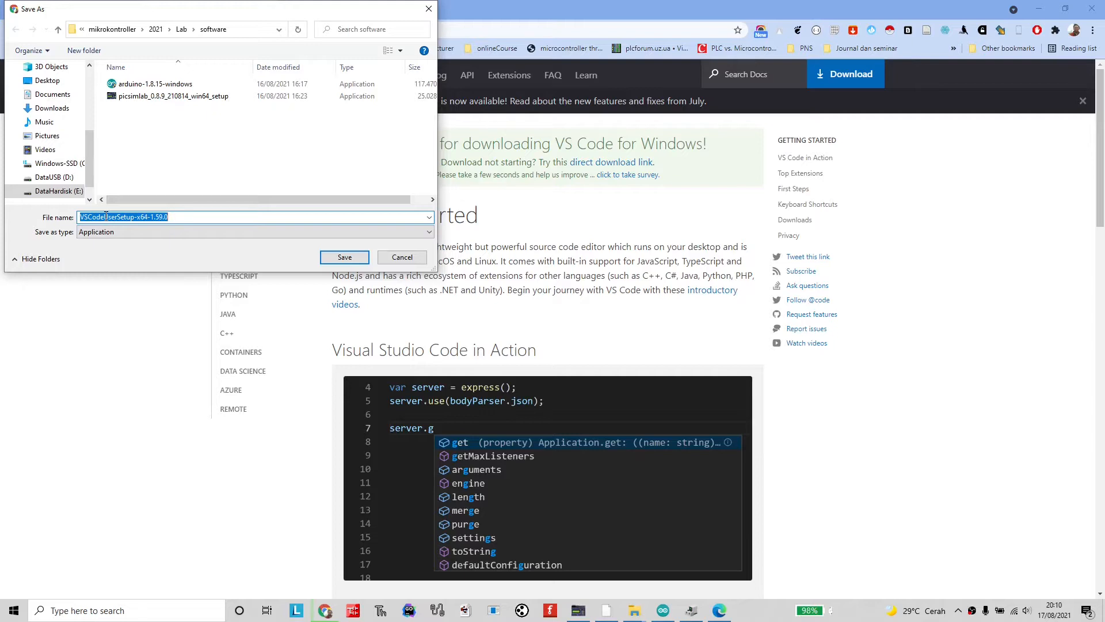
pyautogui.click(346, 260)
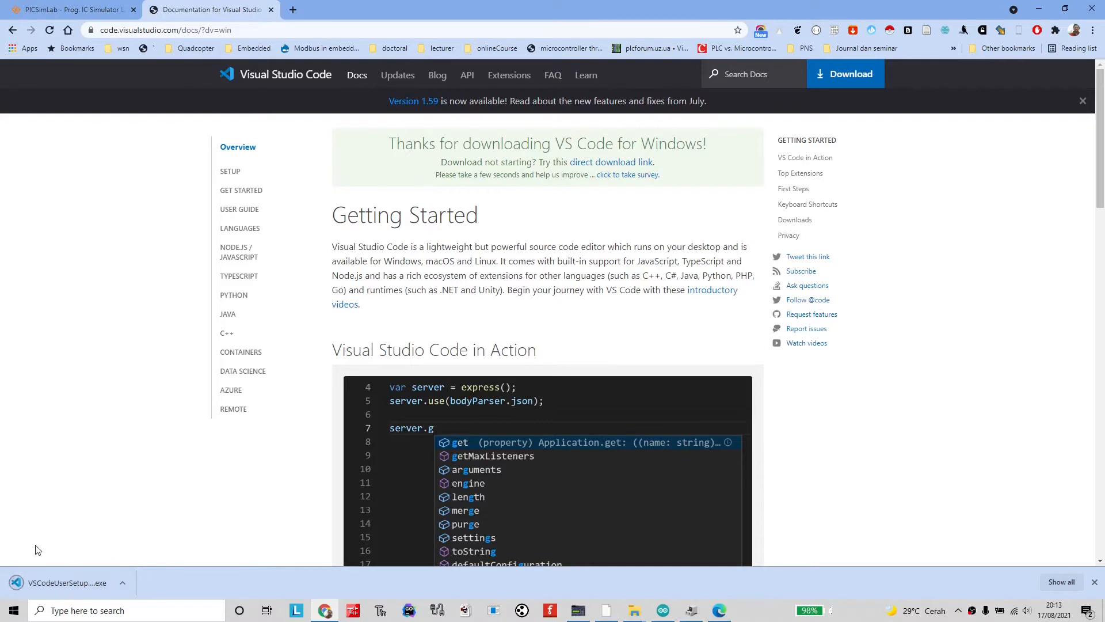
pyautogui.click(128, 581)
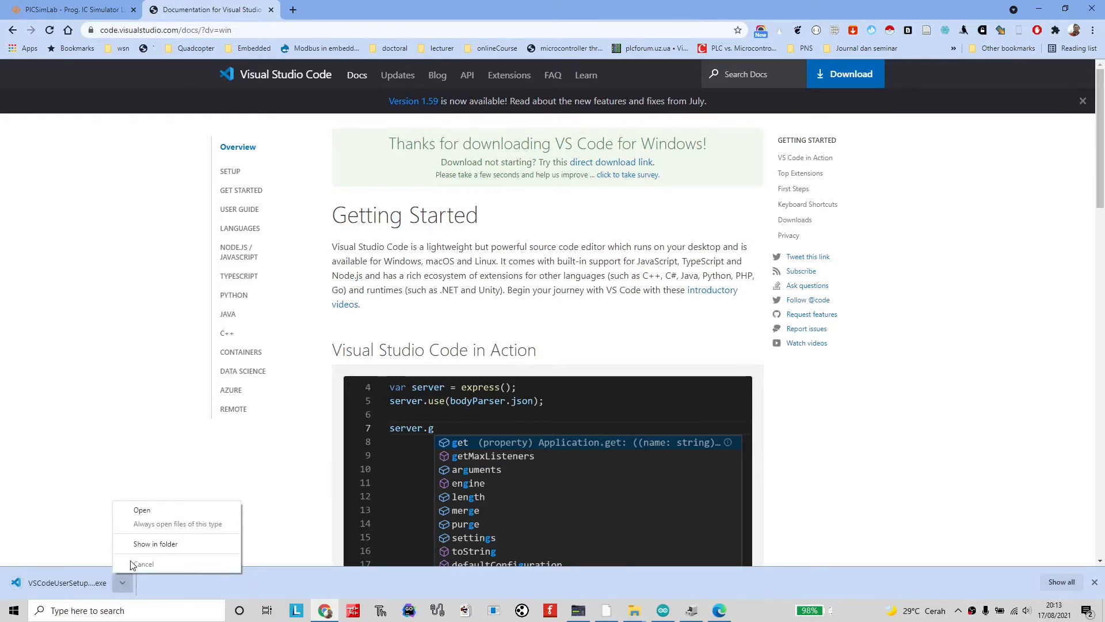
pyautogui.click(142, 513)
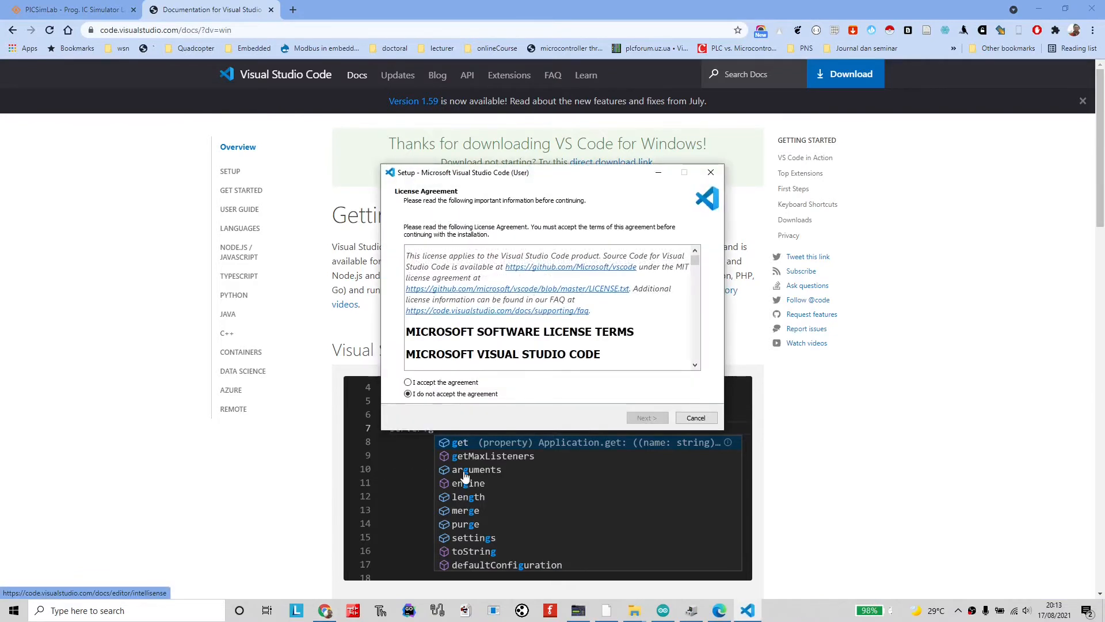
# Accept the licence agreement, install Visual Studio Code with the default folders and additional tasks, and finish by launching it
pyautogui.click(429, 386)
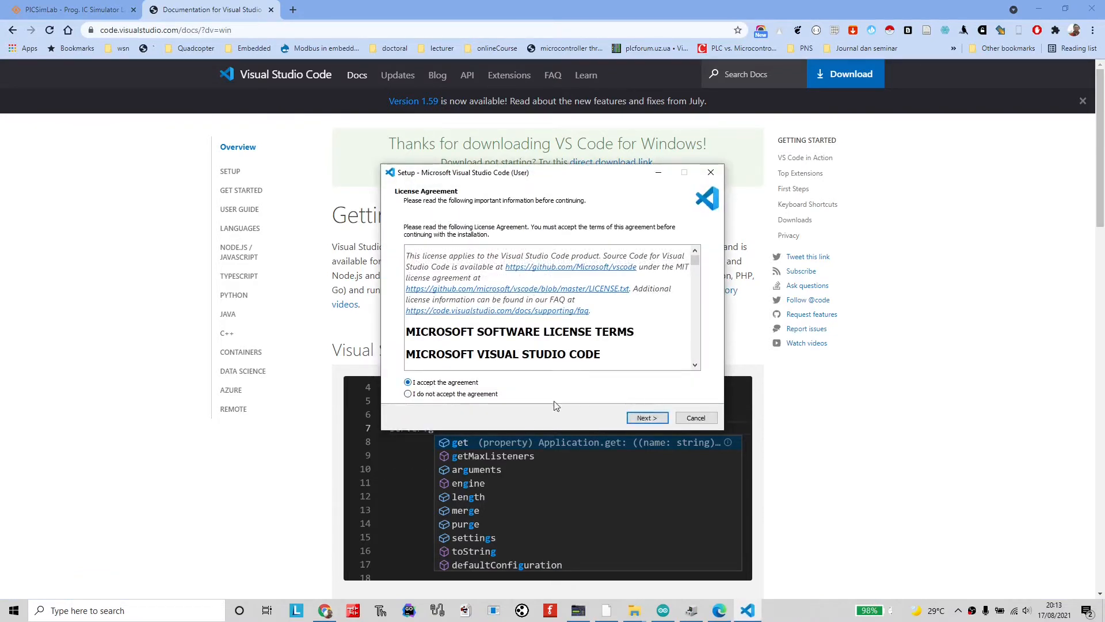
pyautogui.click(647, 418)
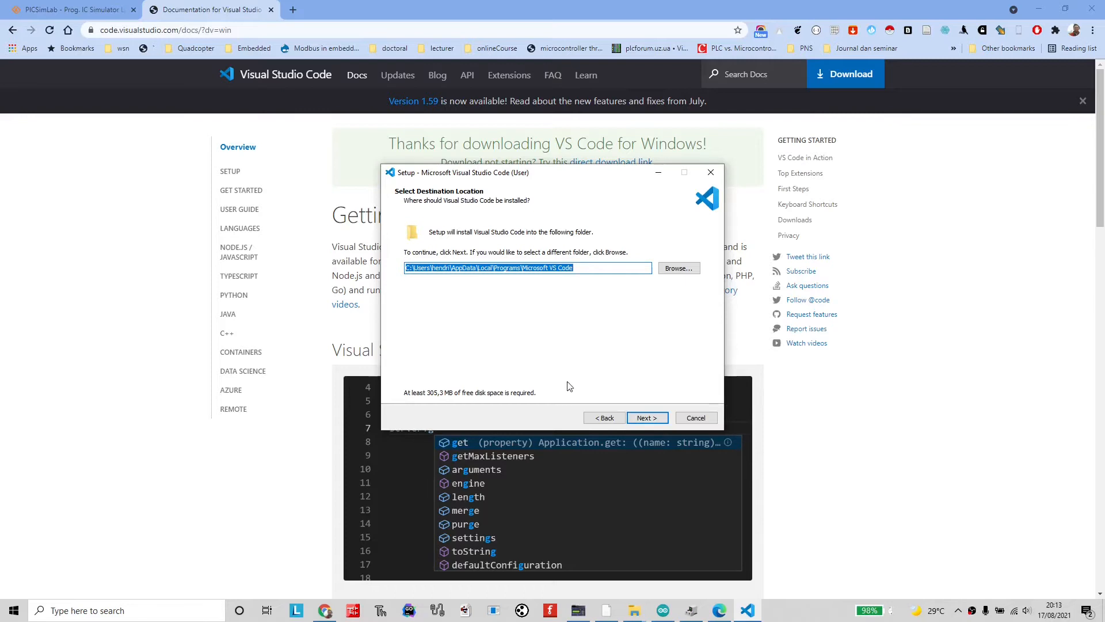
pyautogui.click(646, 419)
pyautogui.click(604, 418)
pyautogui.click(646, 418)
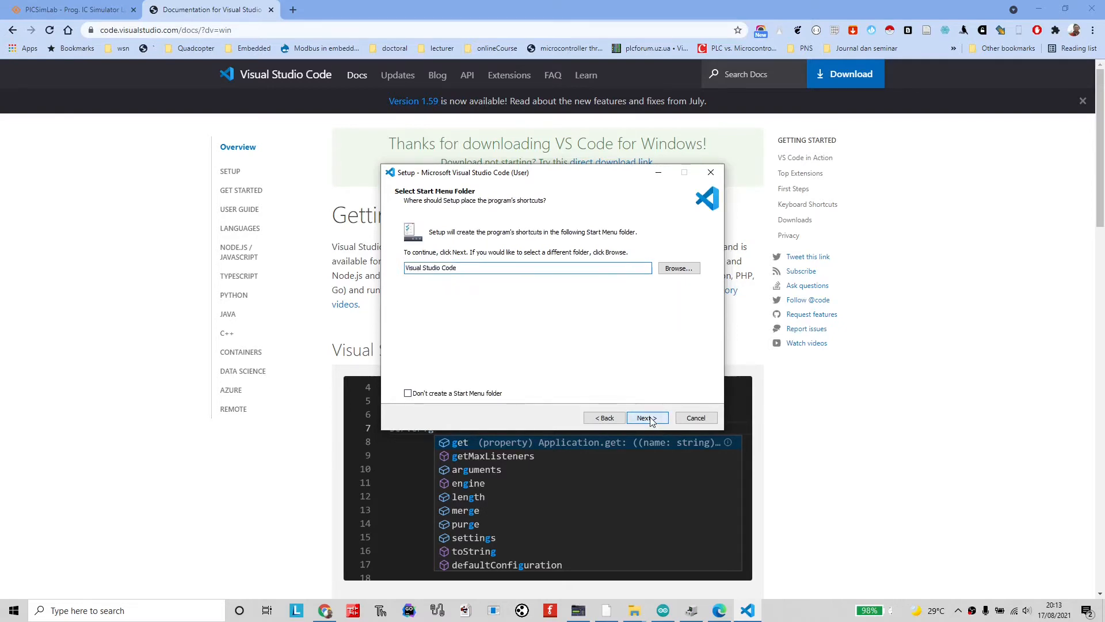
pyautogui.click(645, 419)
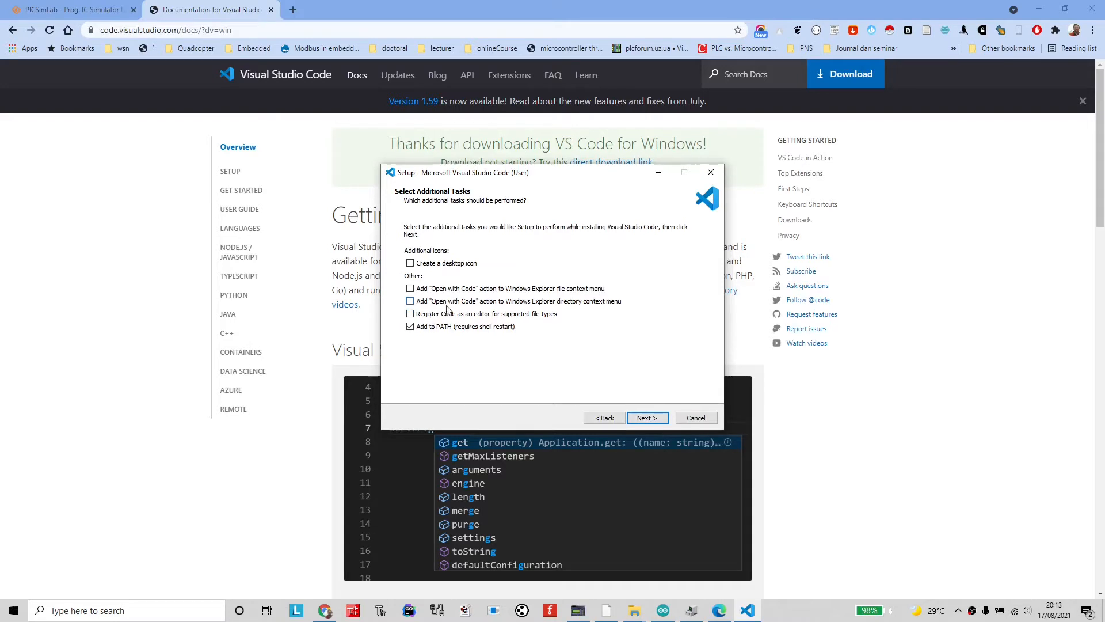
pyautogui.click(654, 418)
pyautogui.click(648, 418)
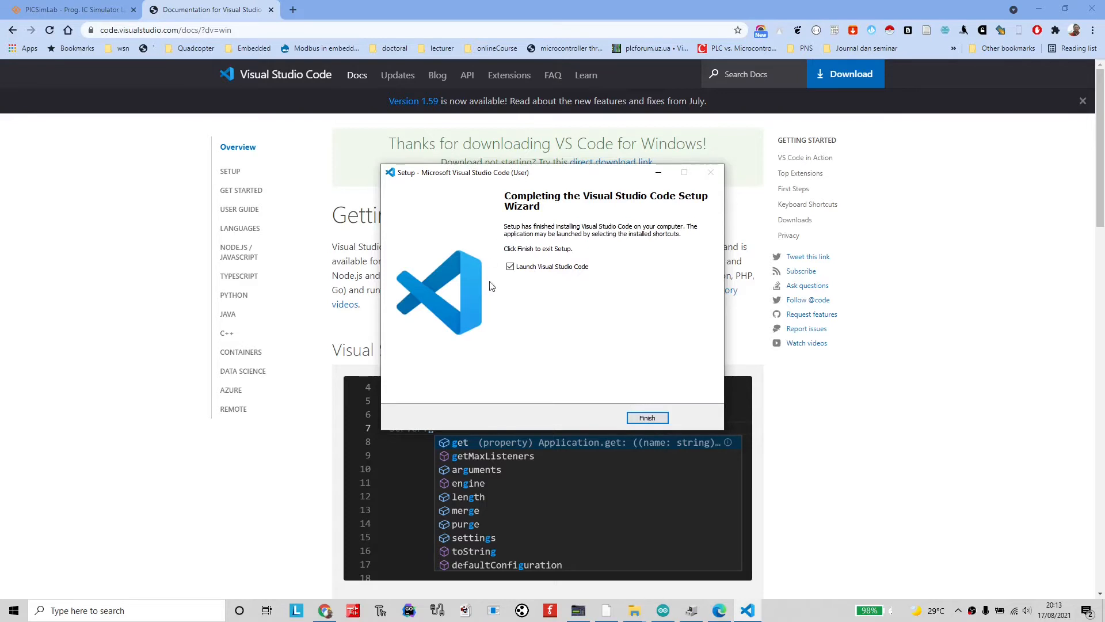
pyautogui.click(652, 415)
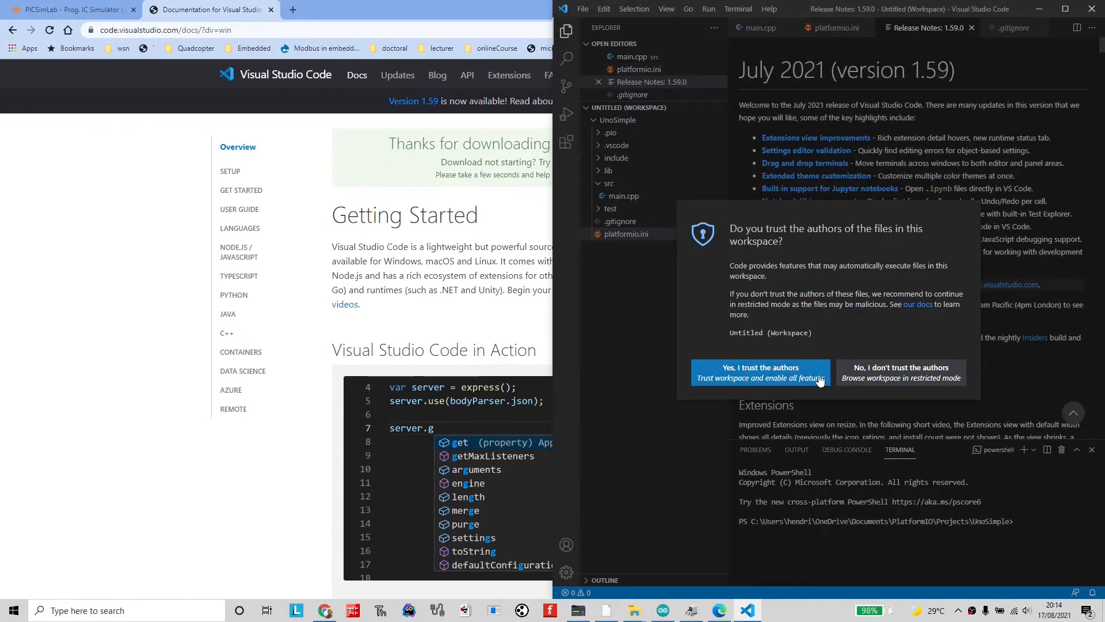
# Trust the workspace's authors and remove the UnoSimple folder from the workspace, with the editor window maximized
pyautogui.click(786, 374)
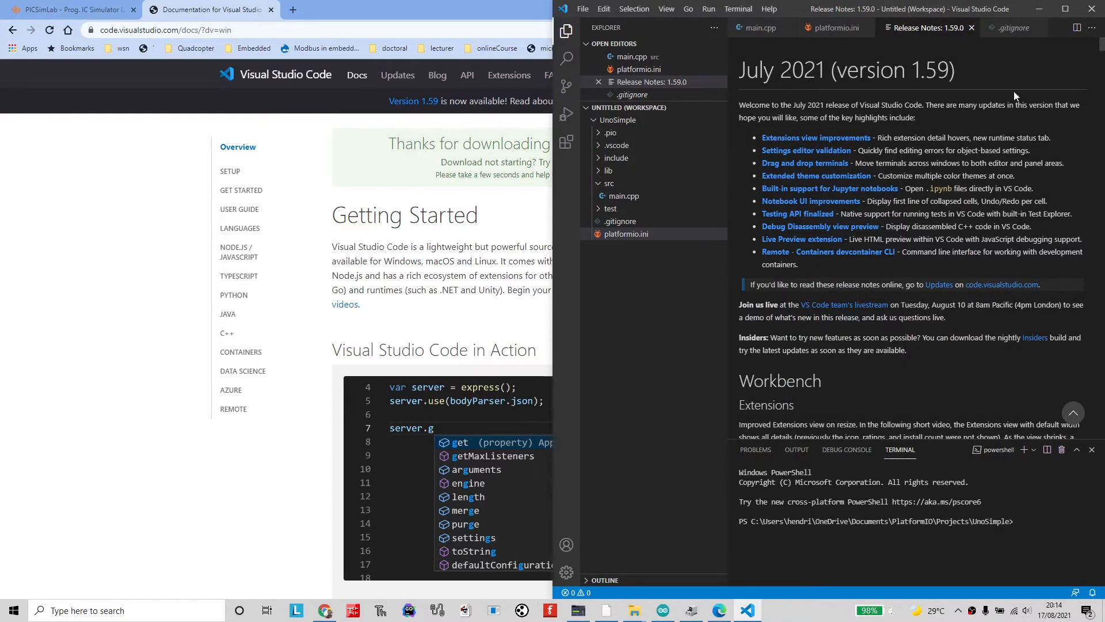
pyautogui.click(597, 119)
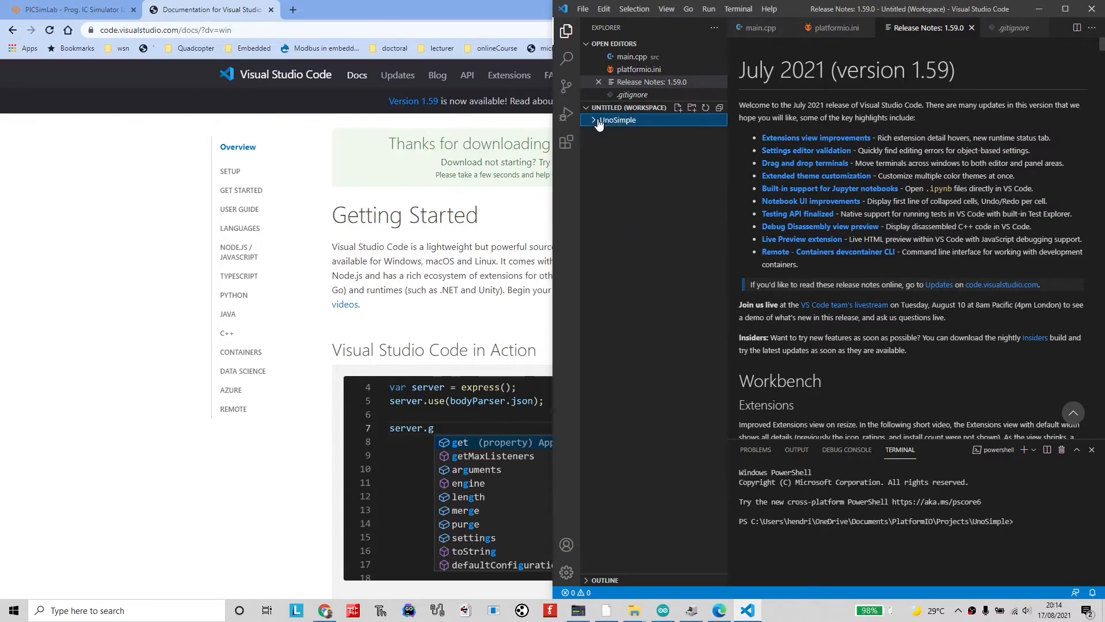
pyautogui.rightClick(597, 119)
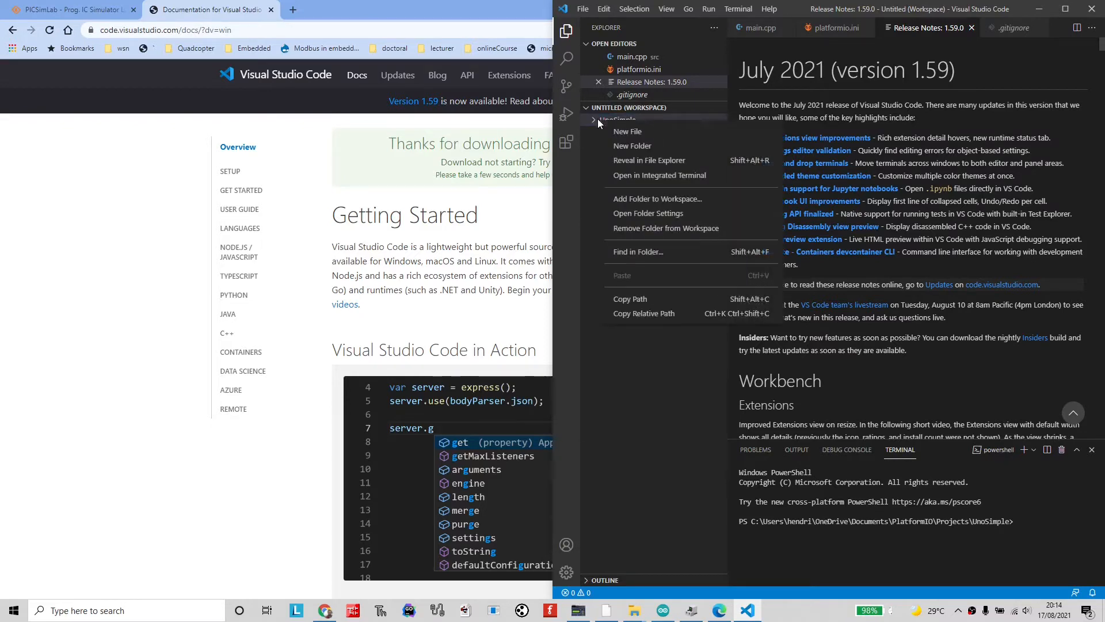
pyautogui.click(668, 228)
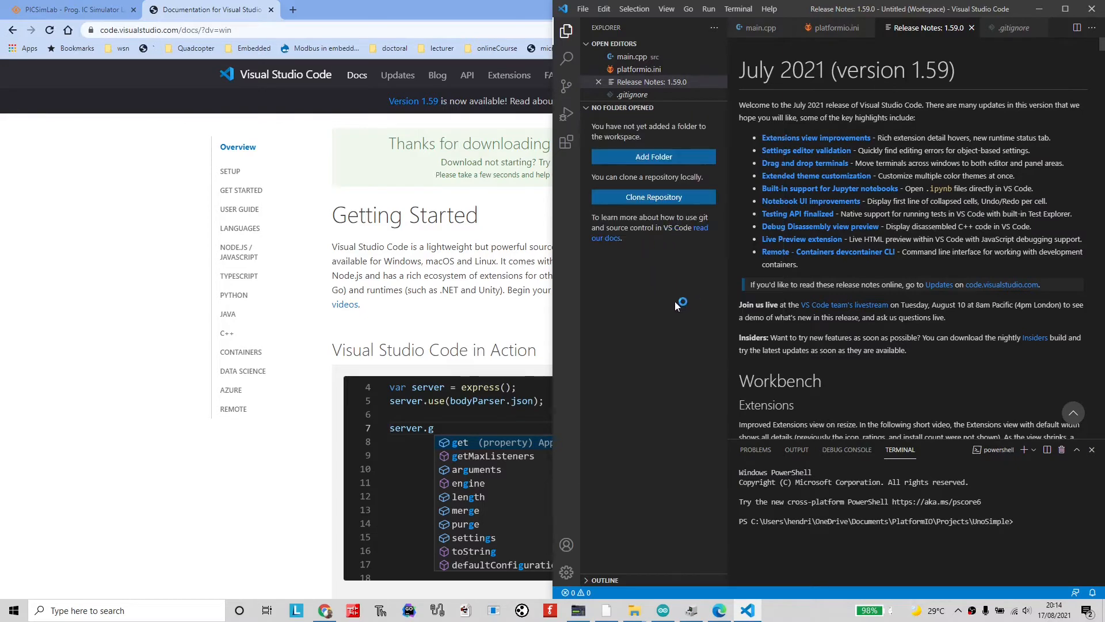
pyautogui.click(1065, 8)
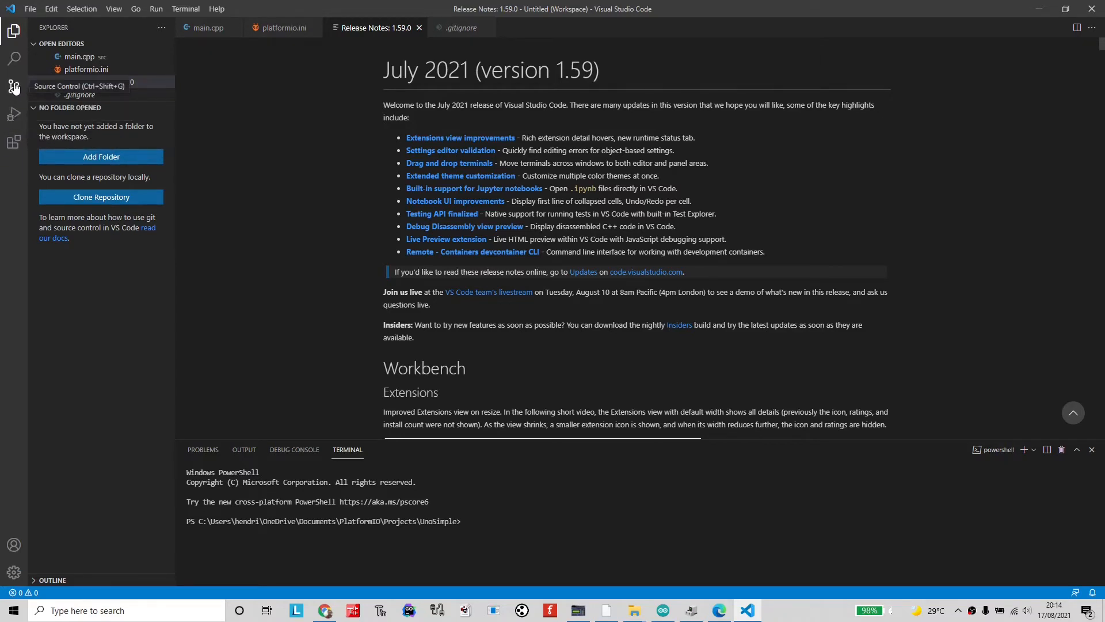
# Search the extension marketplace for "platf" and install the PlatformIO IDE extension
pyautogui.click(14, 143)
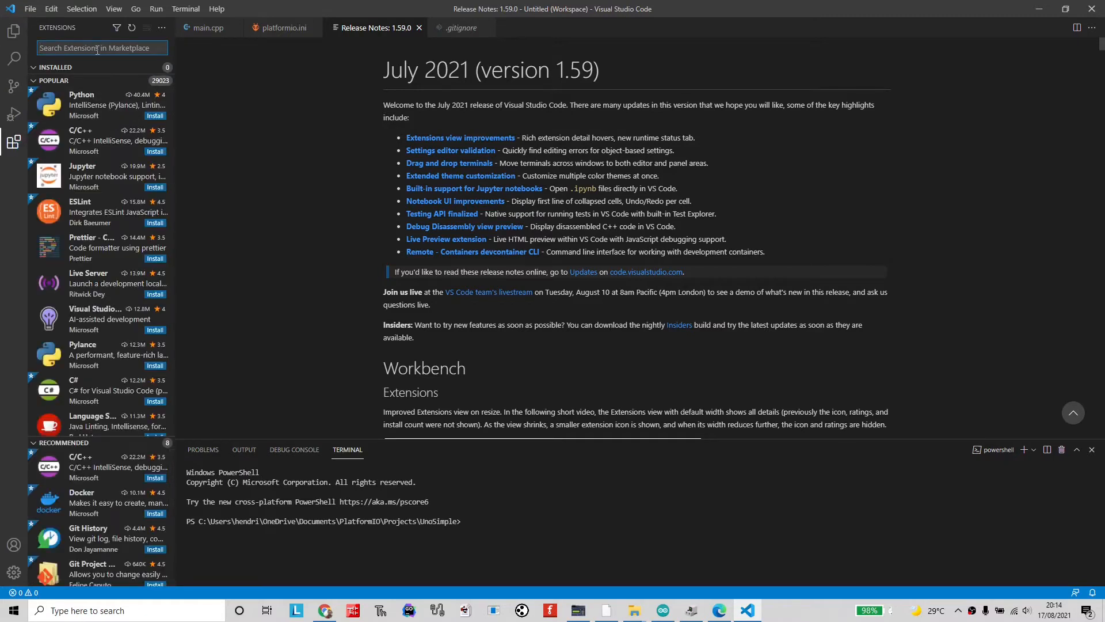
pyautogui.write('Platf')
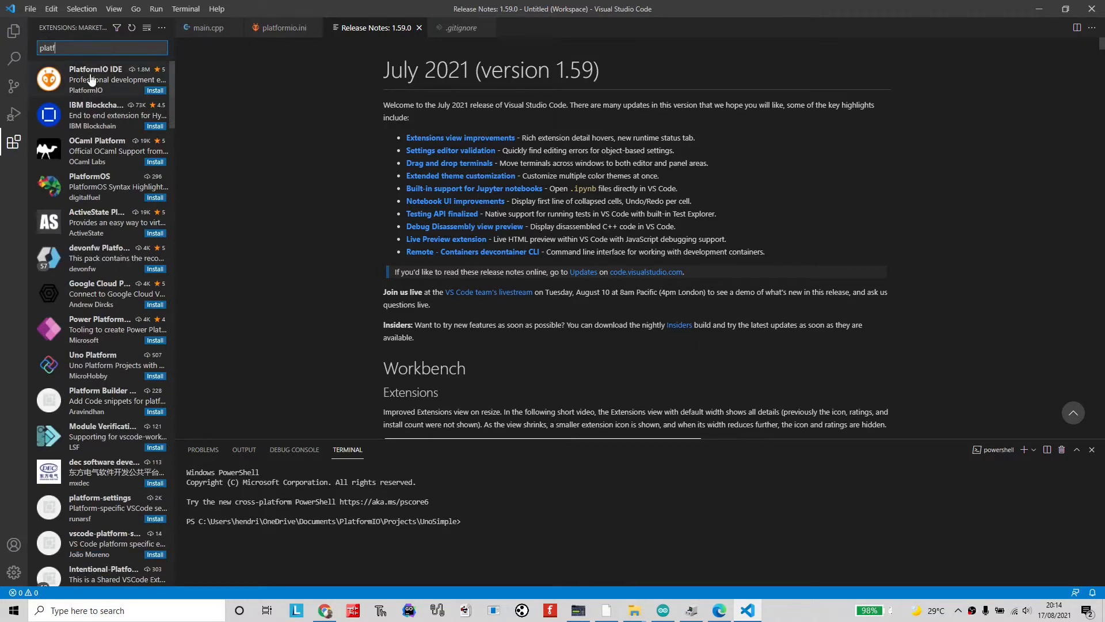
pyautogui.click(93, 71)
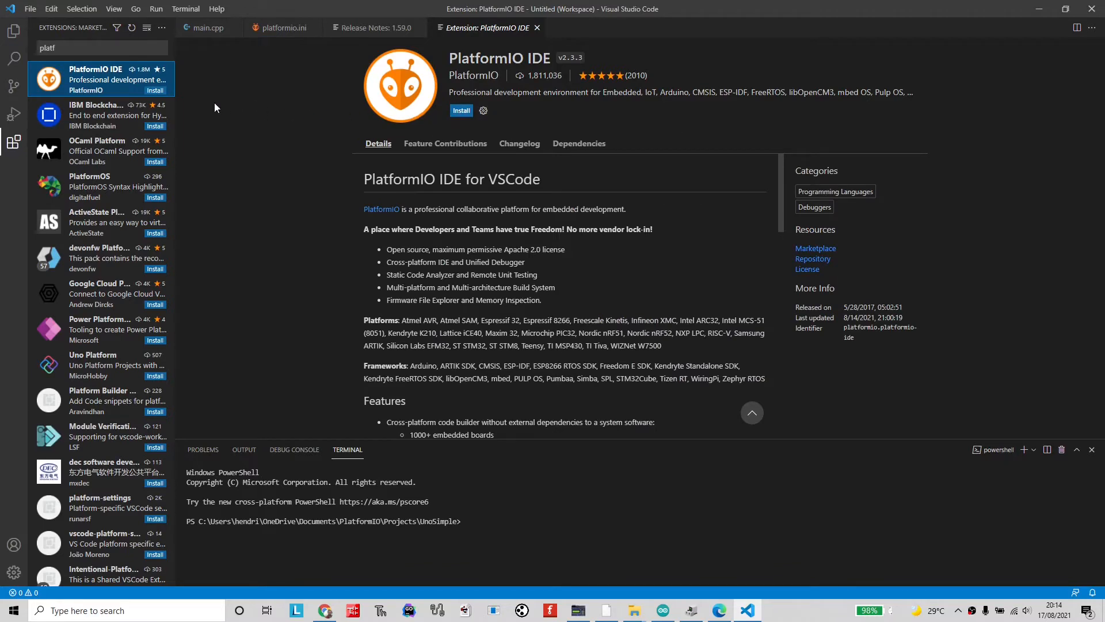
pyautogui.click(153, 91)
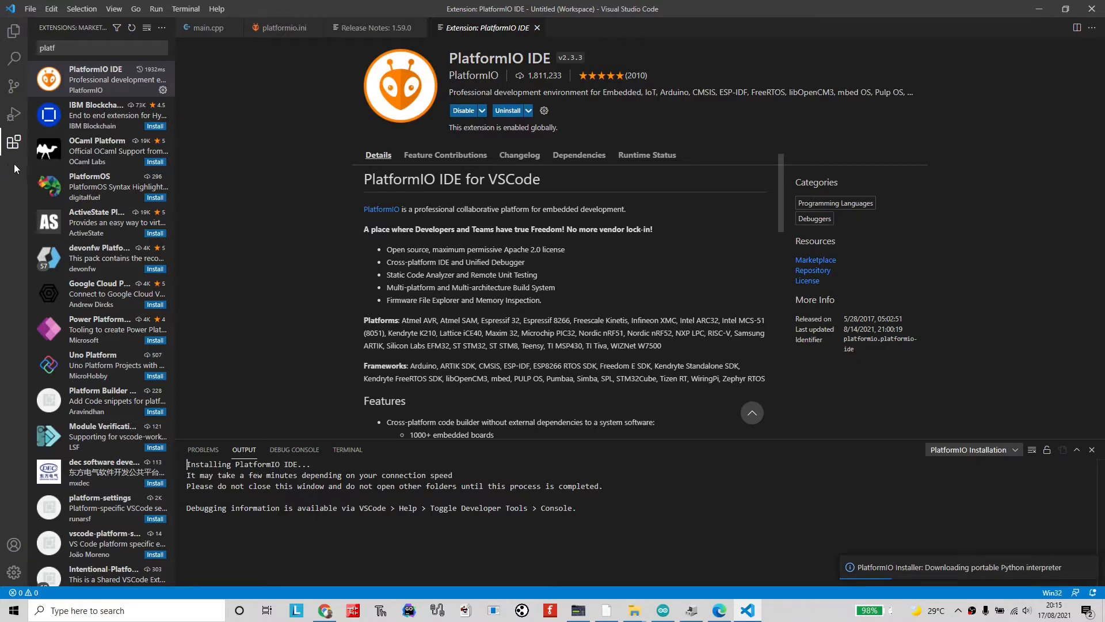
# Close Visual Studio Code once the PlatformIO installer has finished, and reopen it by searching Windows for "vsco"
pyautogui.moveTo(56, 89)
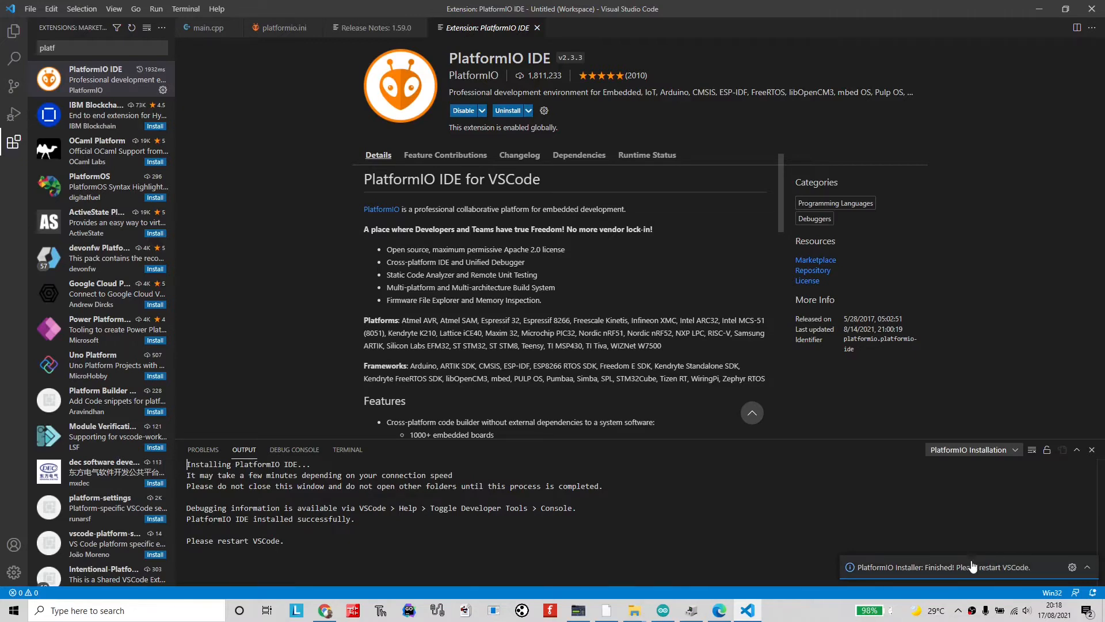
pyautogui.click(1024, 573)
pyautogui.click(1091, 10)
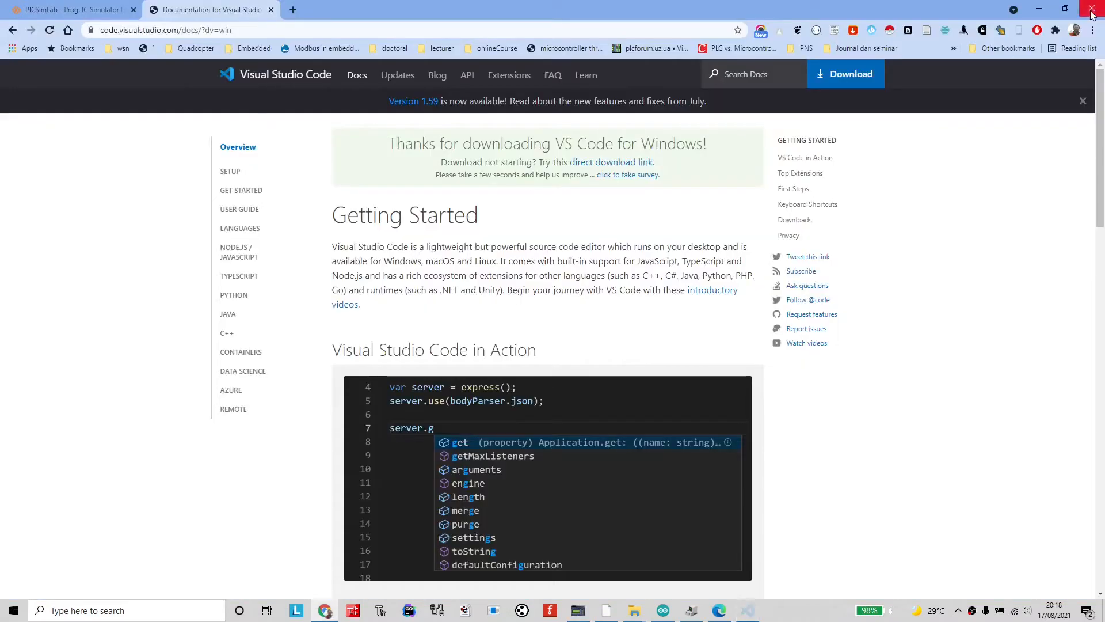
pyautogui.click(76, 605)
pyautogui.write('vsco')
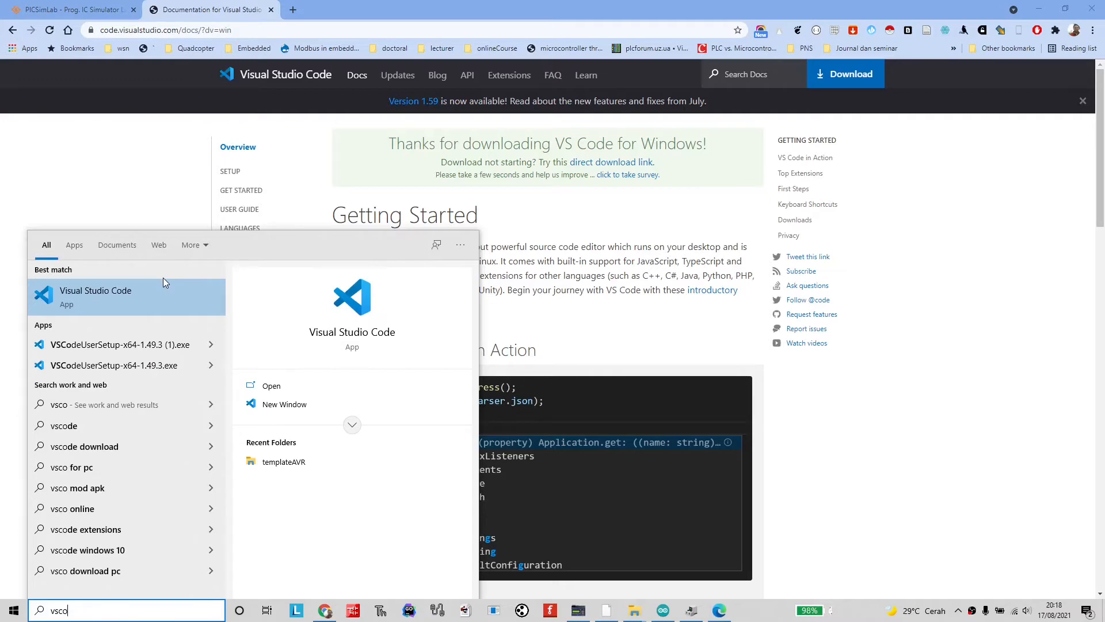
pyautogui.click(364, 296)
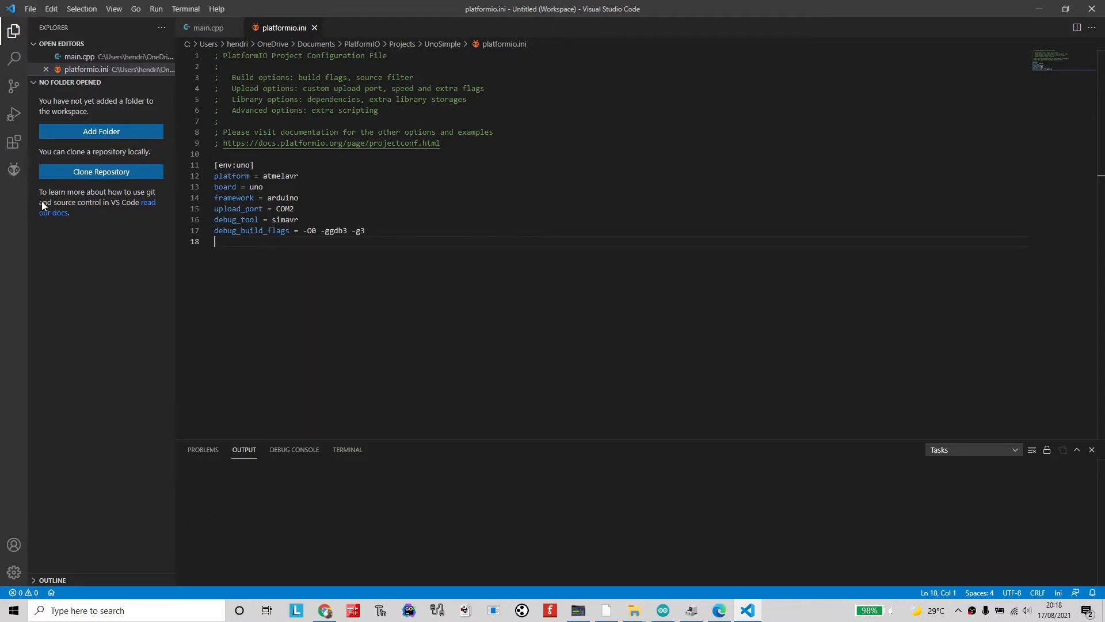
# Show PlatformIO's quick access list and close the open platformio.ini and main.cpp files
pyautogui.click(13, 171)
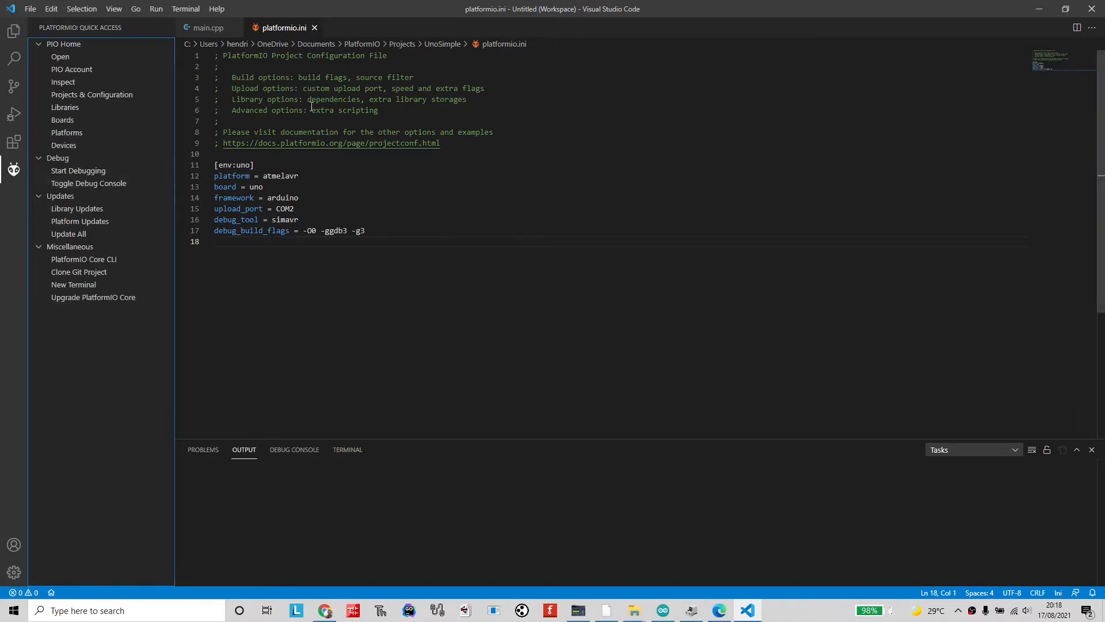
pyautogui.click(314, 28)
pyautogui.click(234, 29)
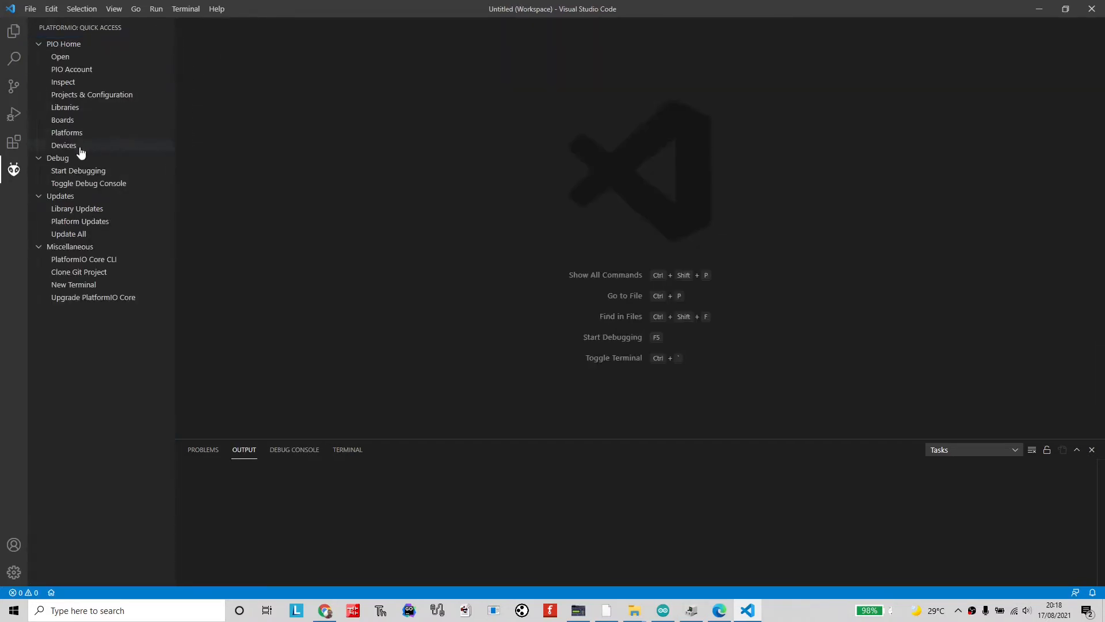
# Open the PlatformIO home page in the editor, keeping PlatformIO's quick access list displayed
pyautogui.click(12, 172)
pyautogui.click(13, 172)
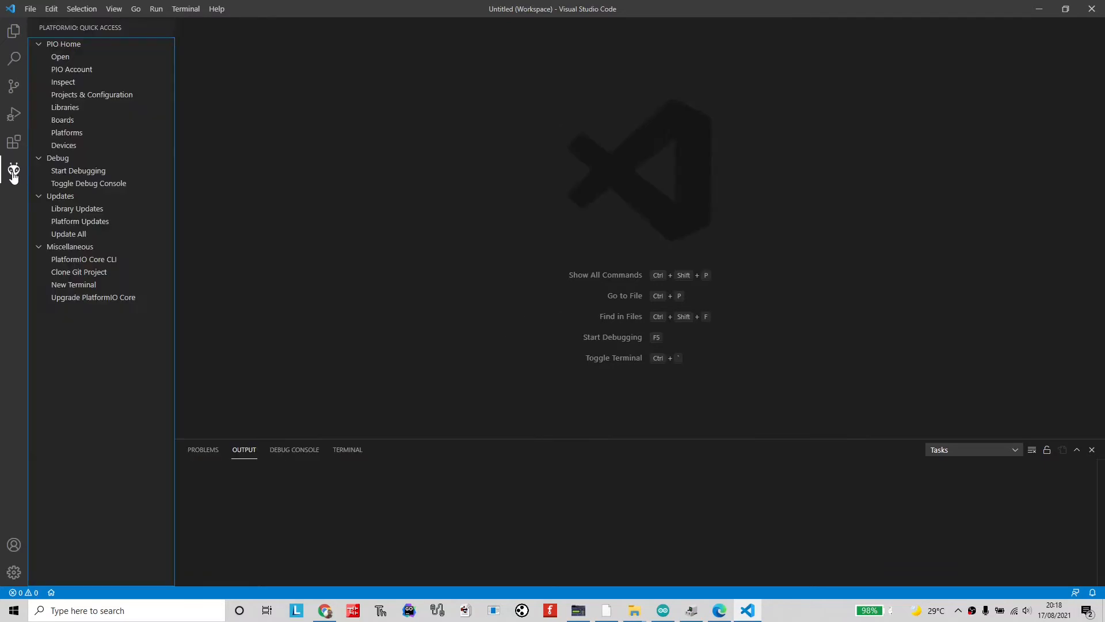
pyautogui.click(51, 593)
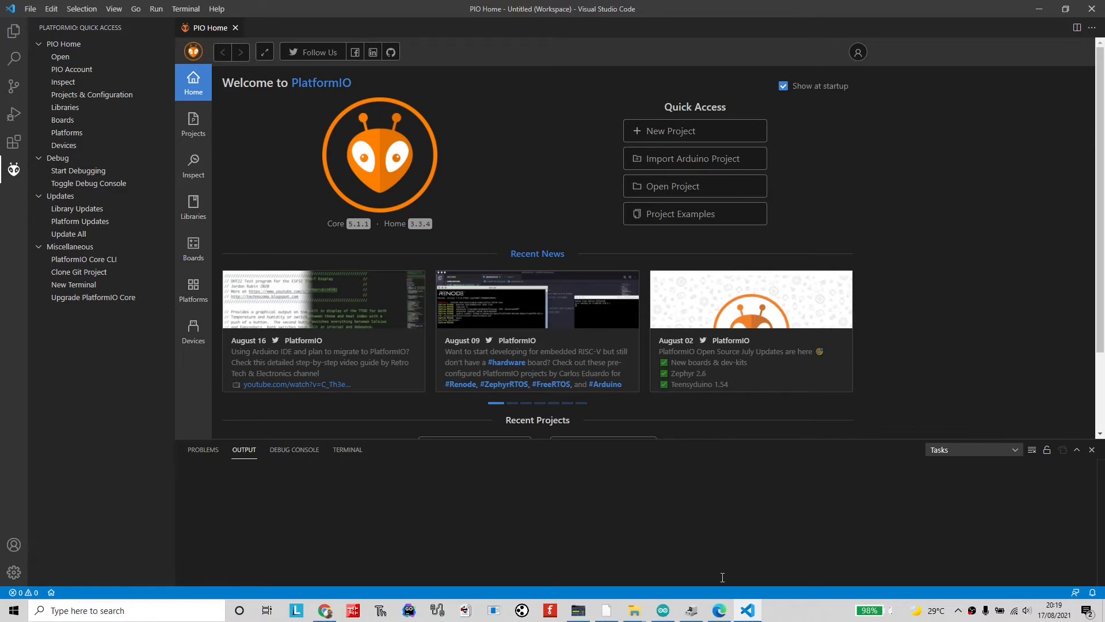
# Bring the PICSimLab window to the front and snap Visual Studio Code to the right half of the screen
pyautogui.hotkey('alt', 'Tab')
pyautogui.hotkey('alt', 'Tab')
pyautogui.press('Tab')
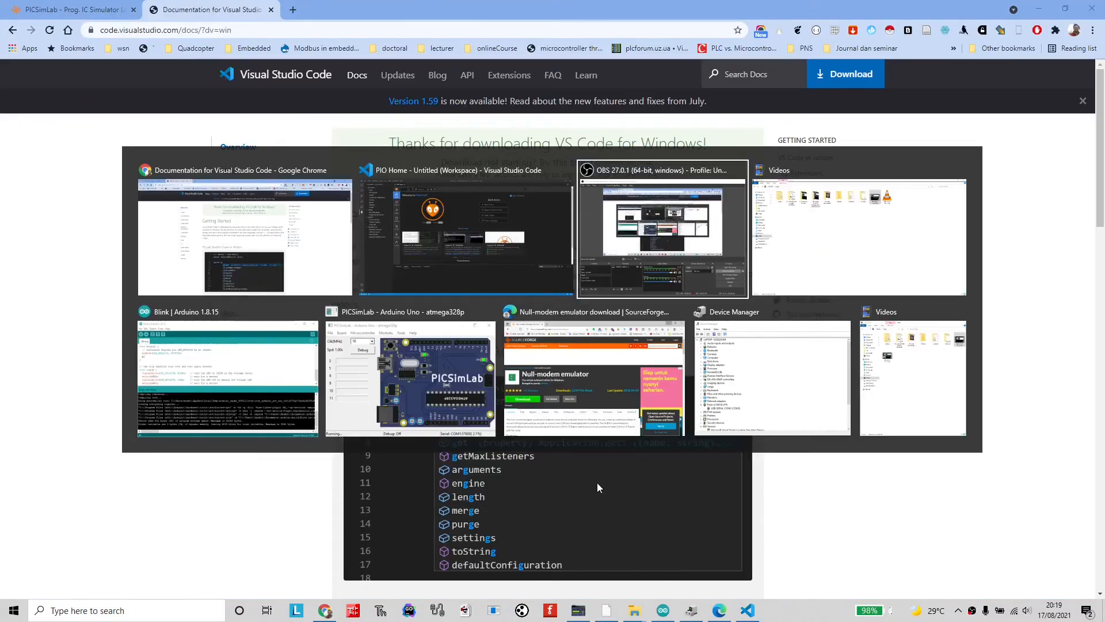
pyautogui.hotkey('alt', 'Tab')
pyautogui.hotkey('alt', 'Tab')
pyautogui.hotkey('alt', 'Tab')
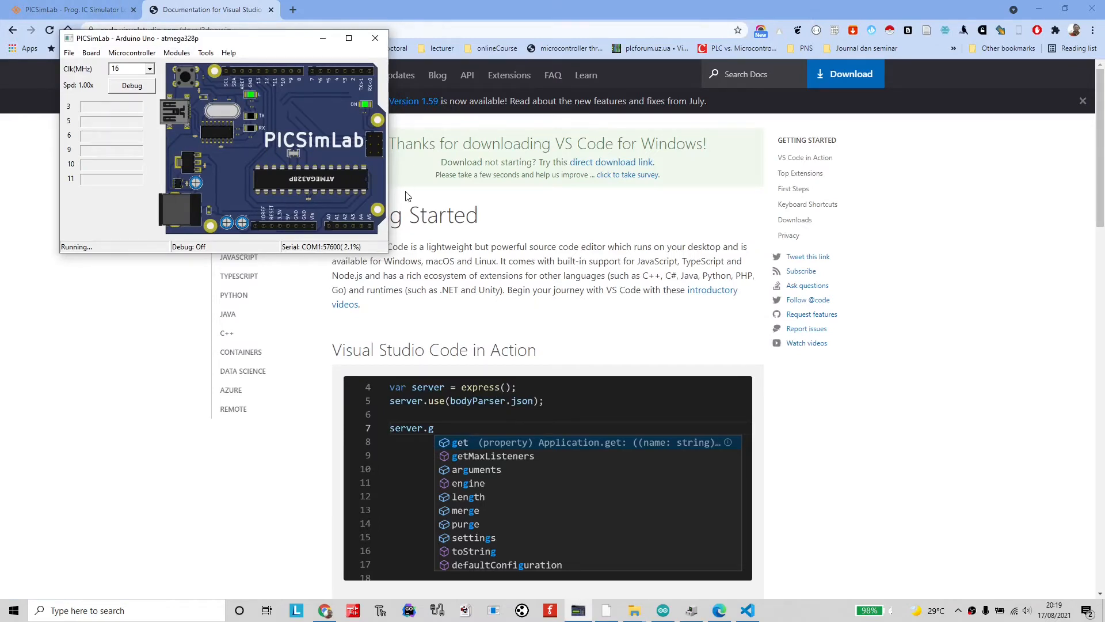
pyautogui.click(746, 613)
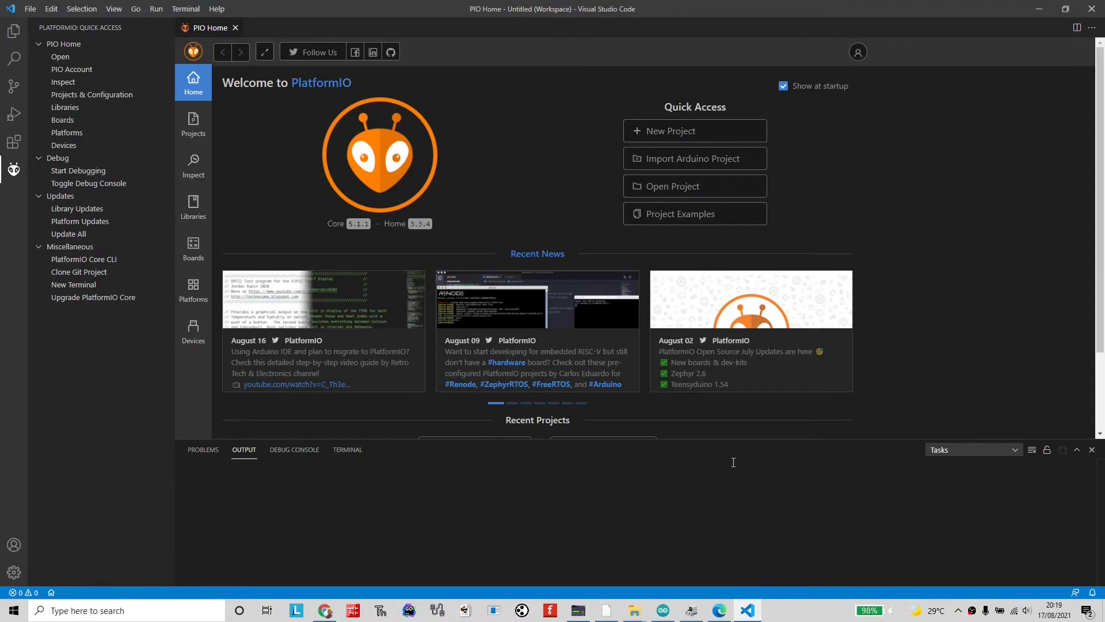
pyautogui.press('super+Right')
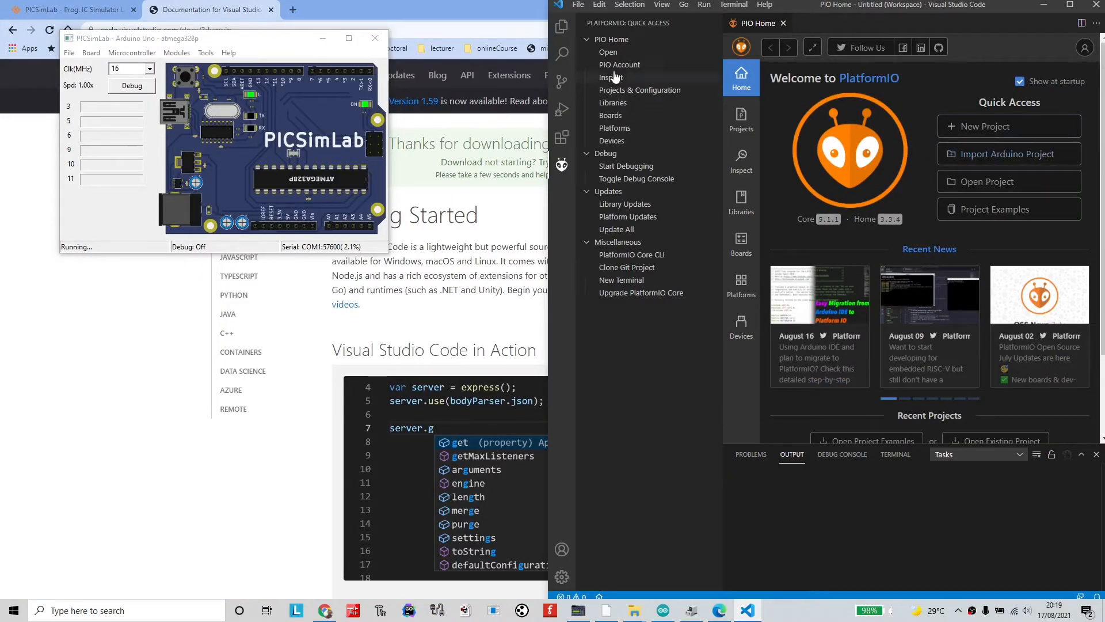
# Start a new PlatformIO project named unotes1 with the Arduino Uno board and the Arduino framework
pyautogui.click(1002, 130)
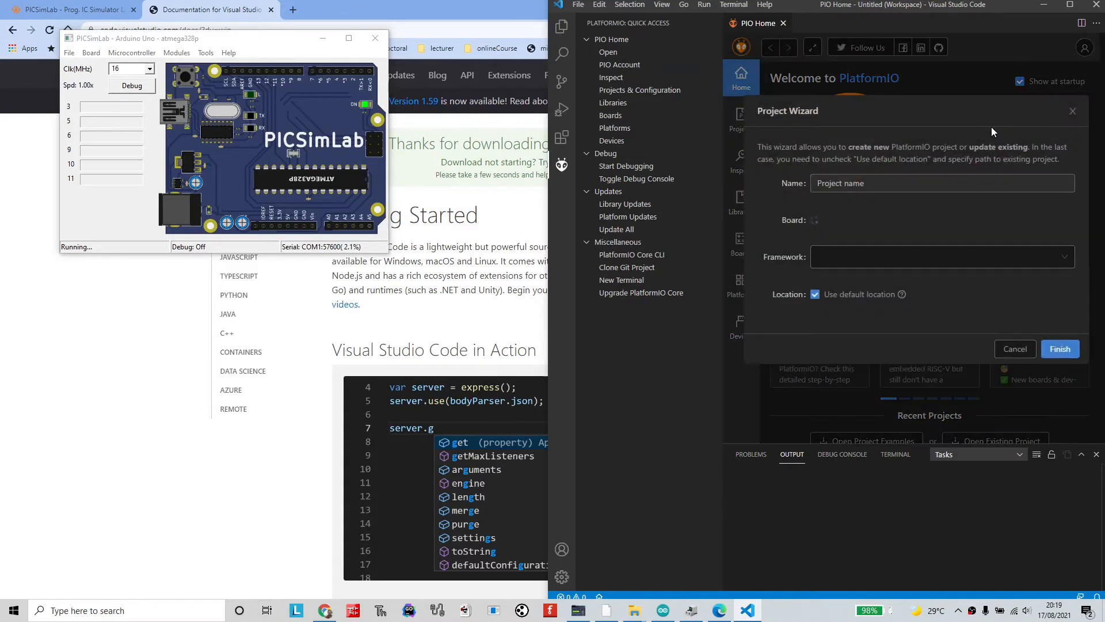
pyautogui.click(881, 182)
pyautogui.write('uno')
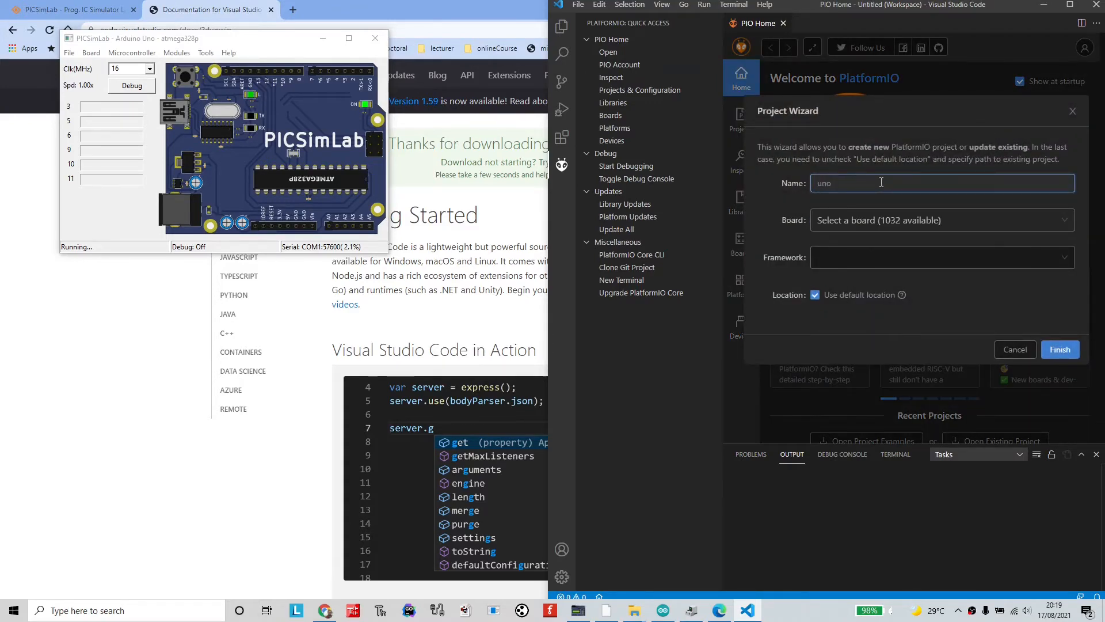
pyautogui.write('TE')
pyautogui.write('tes1')
pyautogui.click(870, 222)
pyautogui.write('uno')
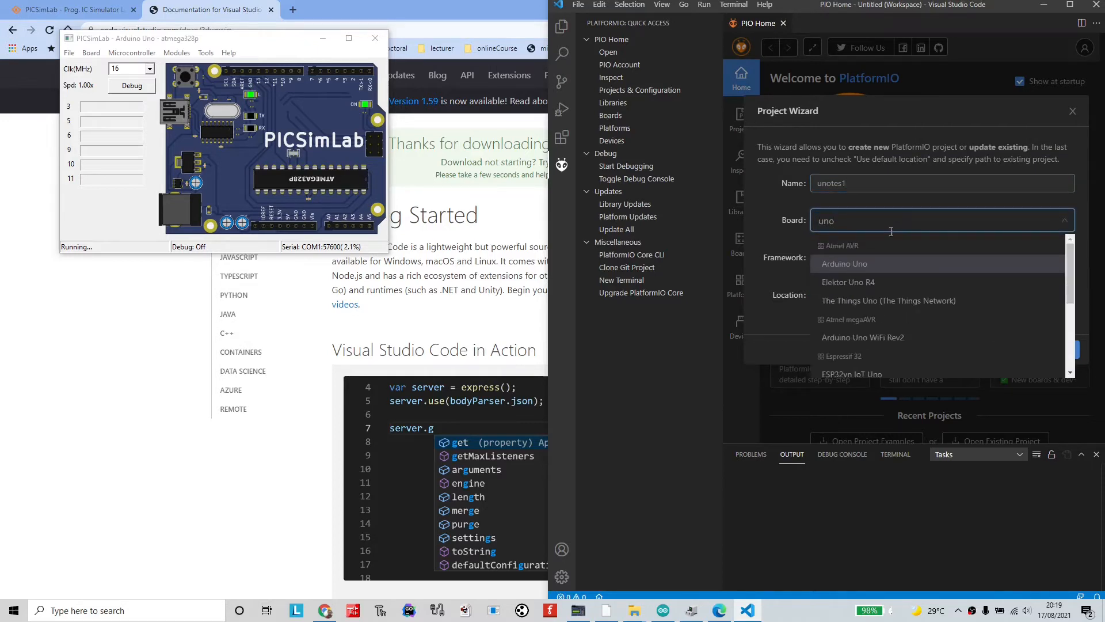
pyautogui.click(885, 265)
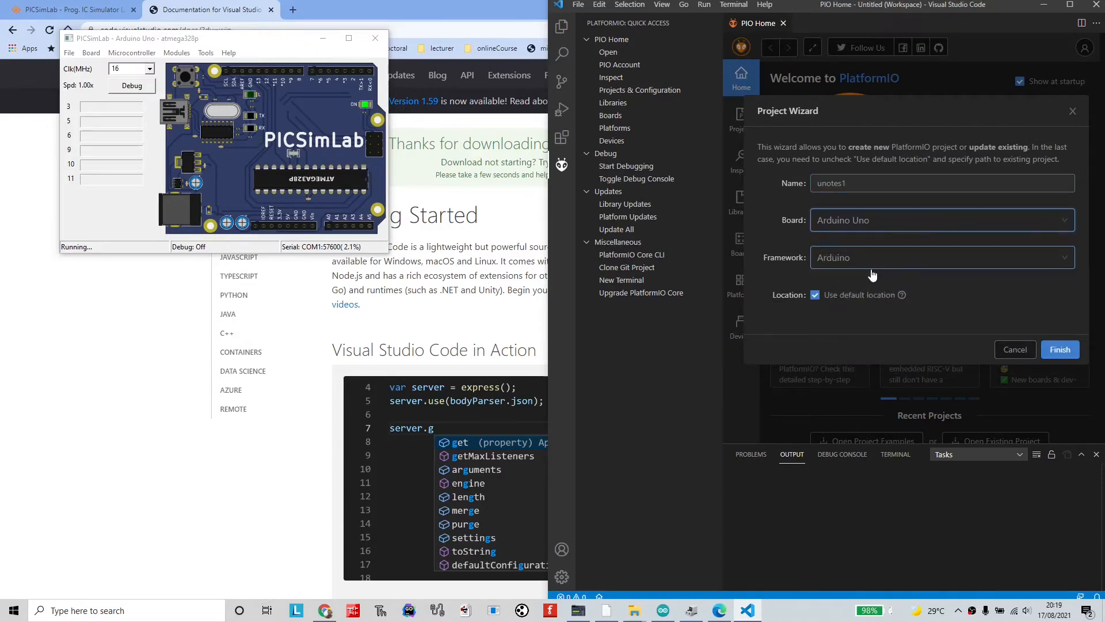
pyautogui.click(839, 260)
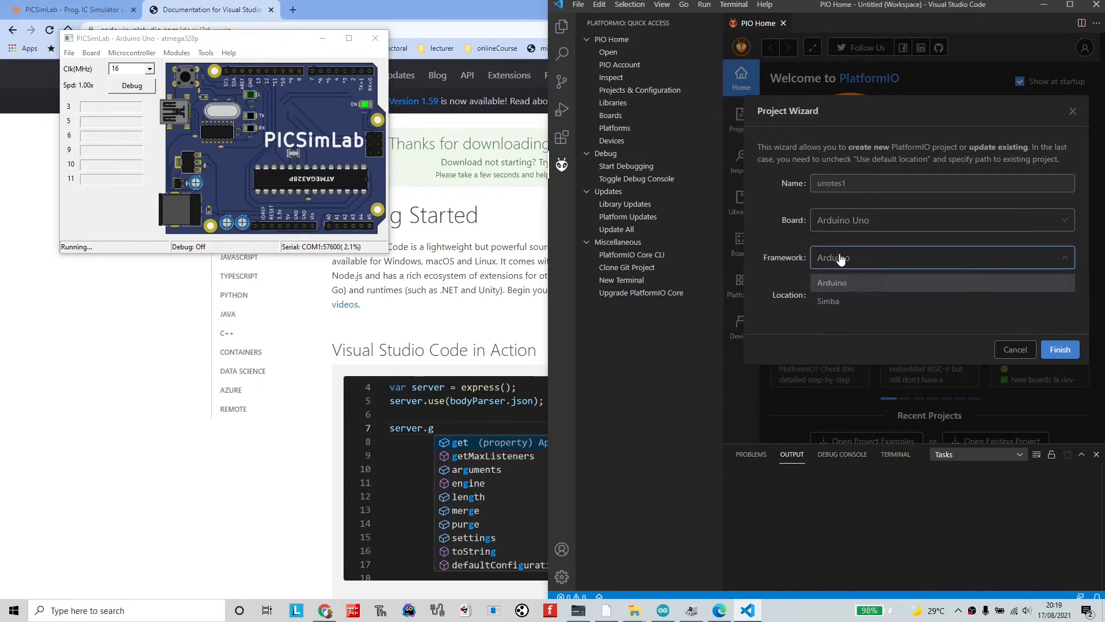
pyautogui.click(849, 285)
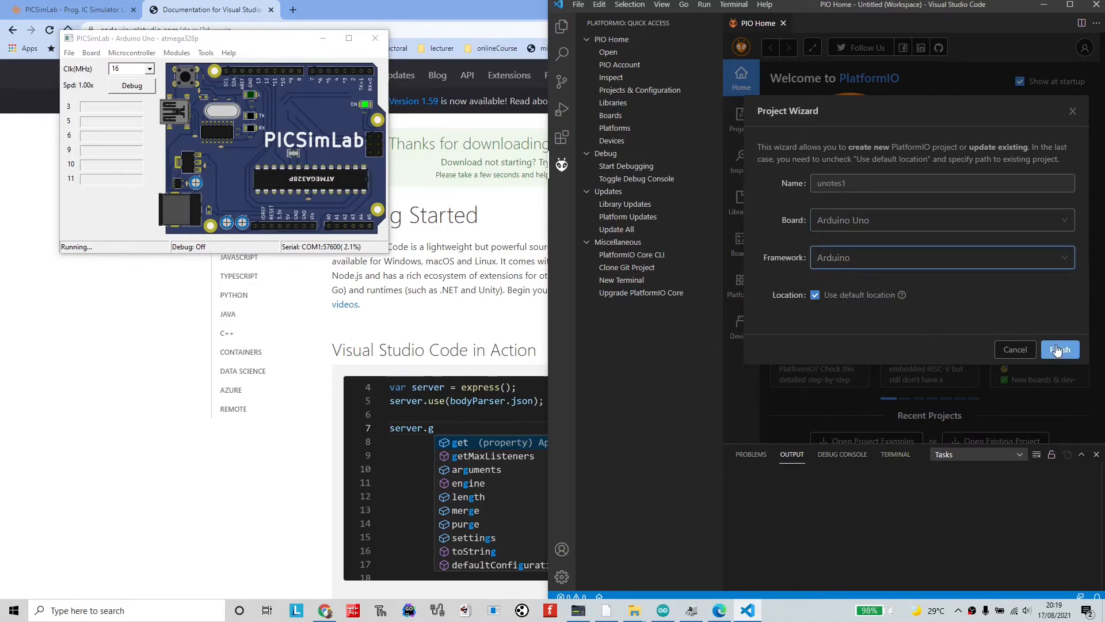
# Change the new project's name to uno-blinky and create the project in the default location
pyautogui.moveTo(846, 184); pyautogui.dragTo(831, 184)
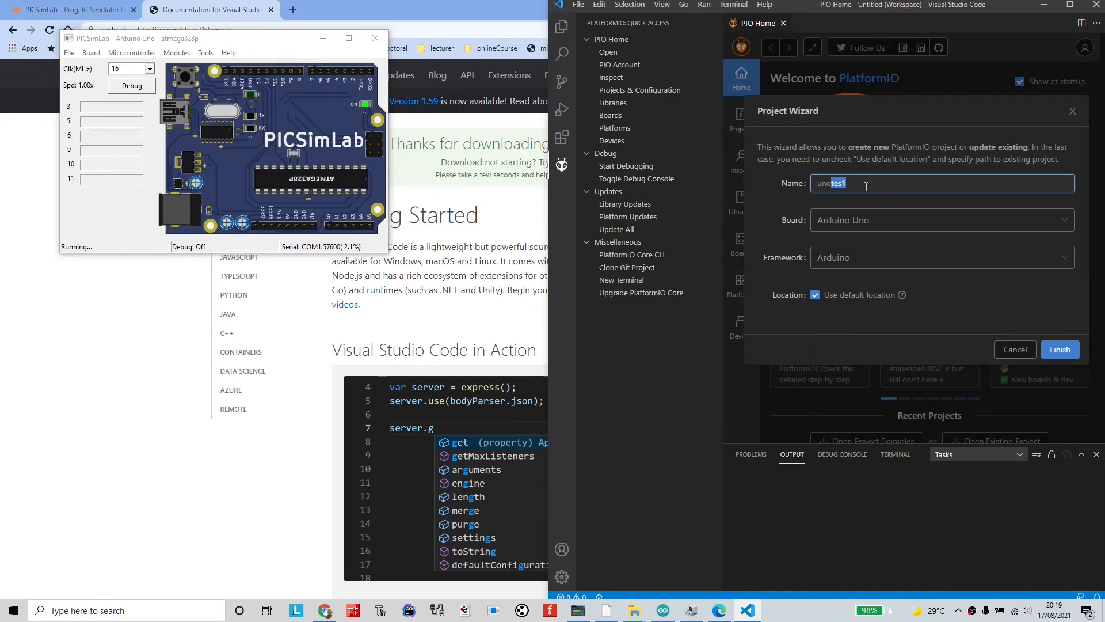
pyautogui.write('-blinky')
pyautogui.click(1055, 351)
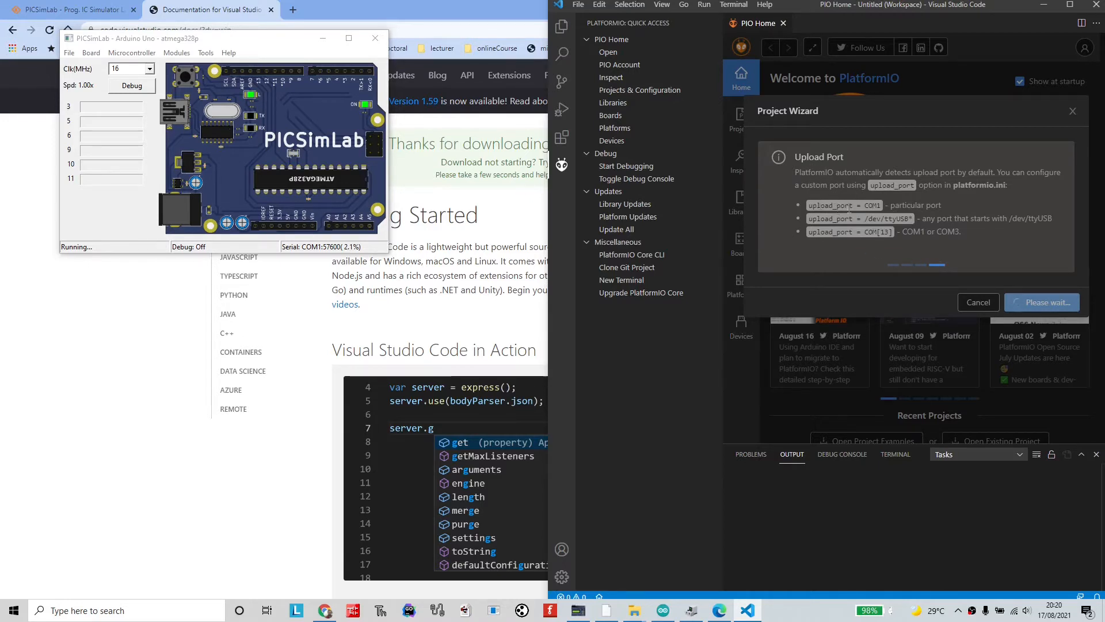
# Read through the Project Wizard's tips during project creation and trust the authors of the new project folder
pyautogui.moveTo(808, 206); pyautogui.dragTo(854, 206)
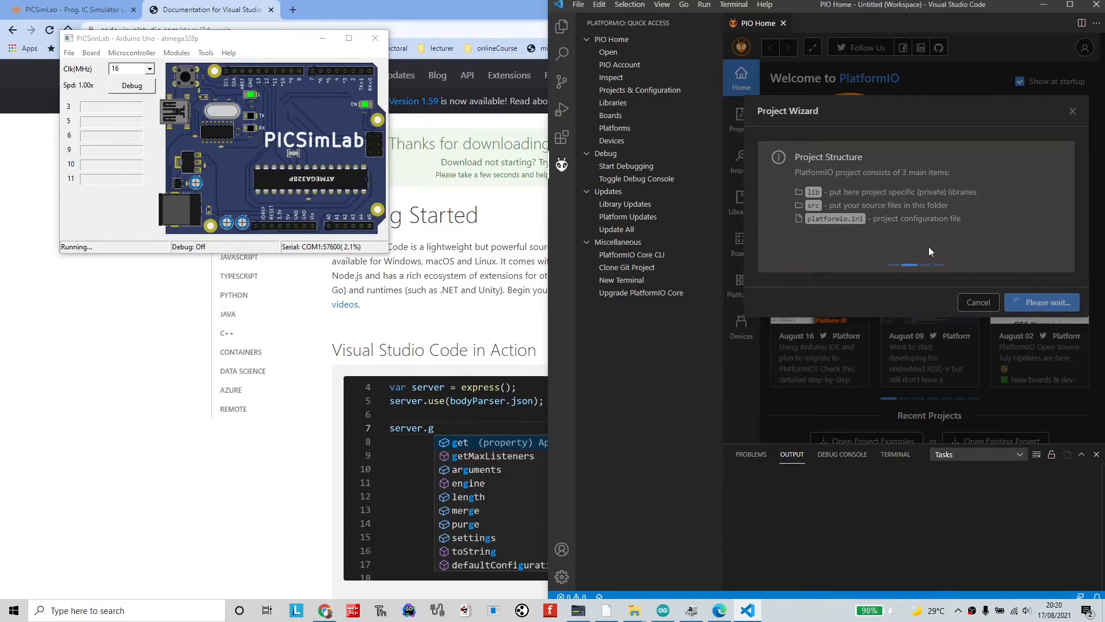
pyautogui.click(926, 266)
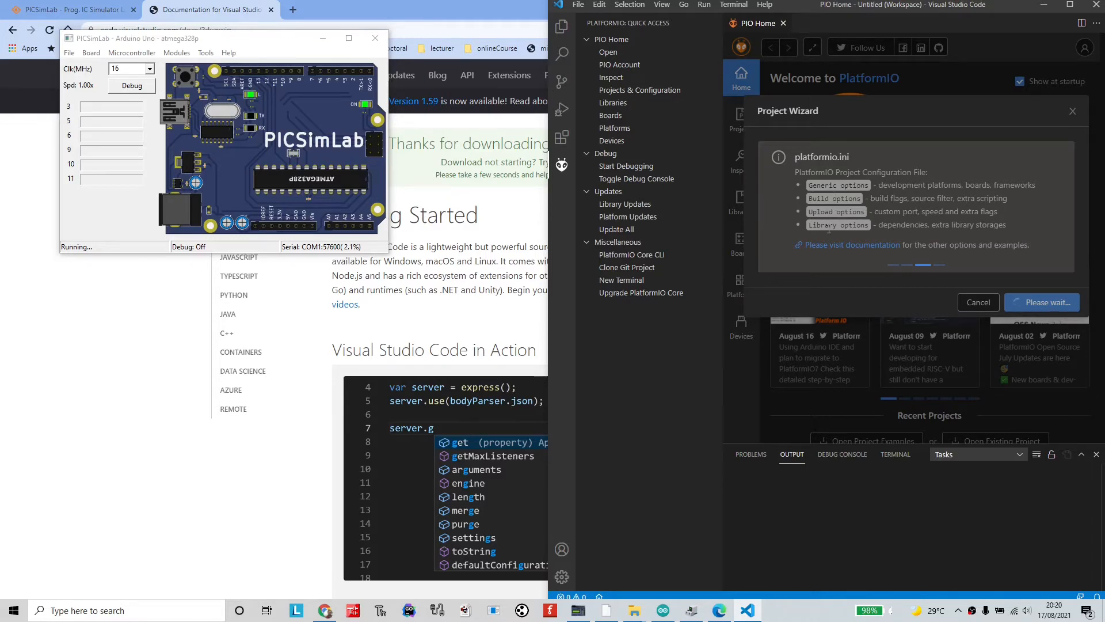
pyautogui.click(940, 265)
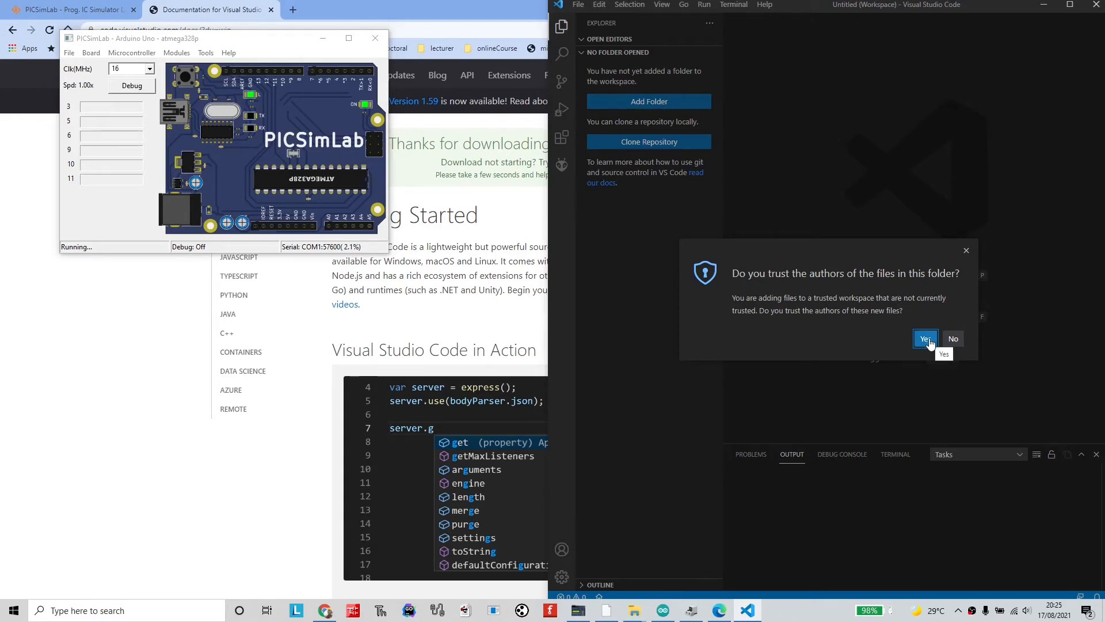
pyautogui.click(926, 339)
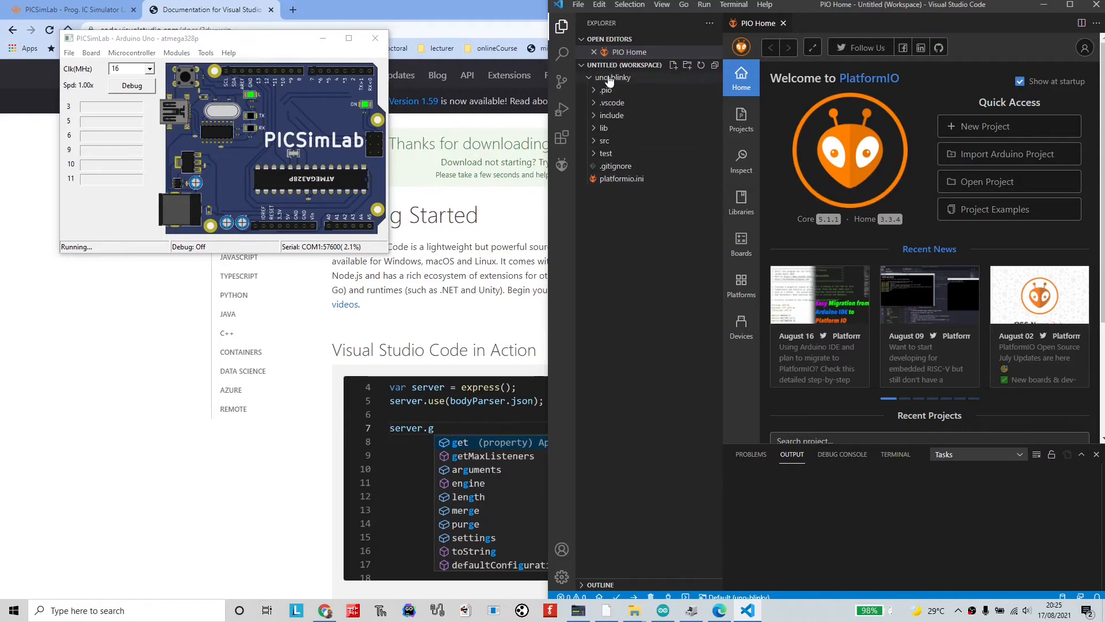
# Open platformio.ini and the src folder's main.cpp from the uno-blinky project
pyautogui.click(615, 182)
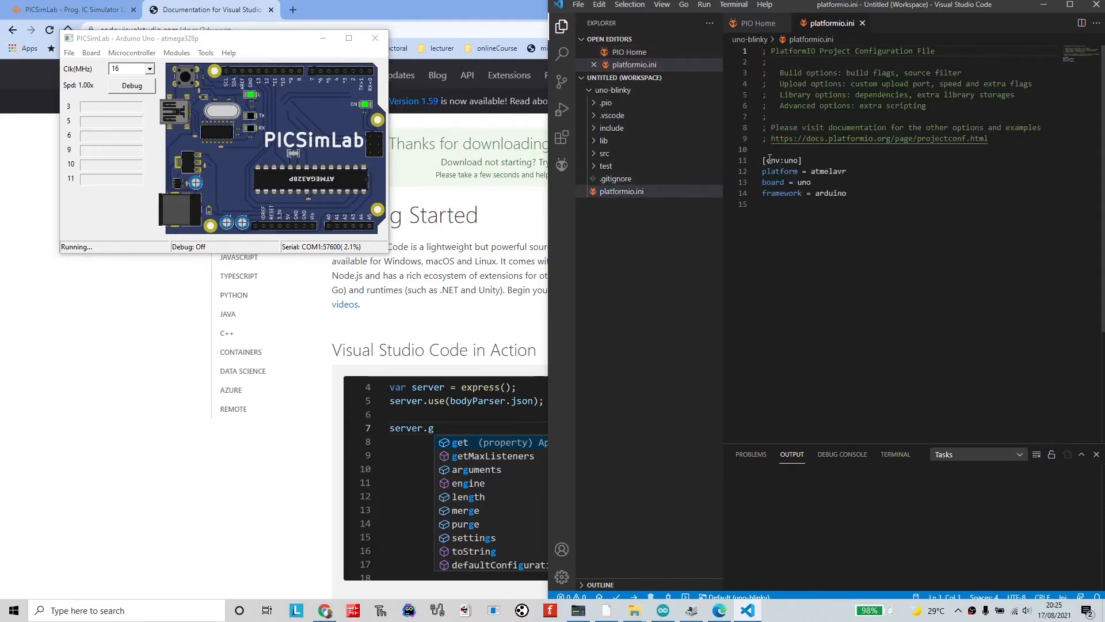
pyautogui.click(603, 154)
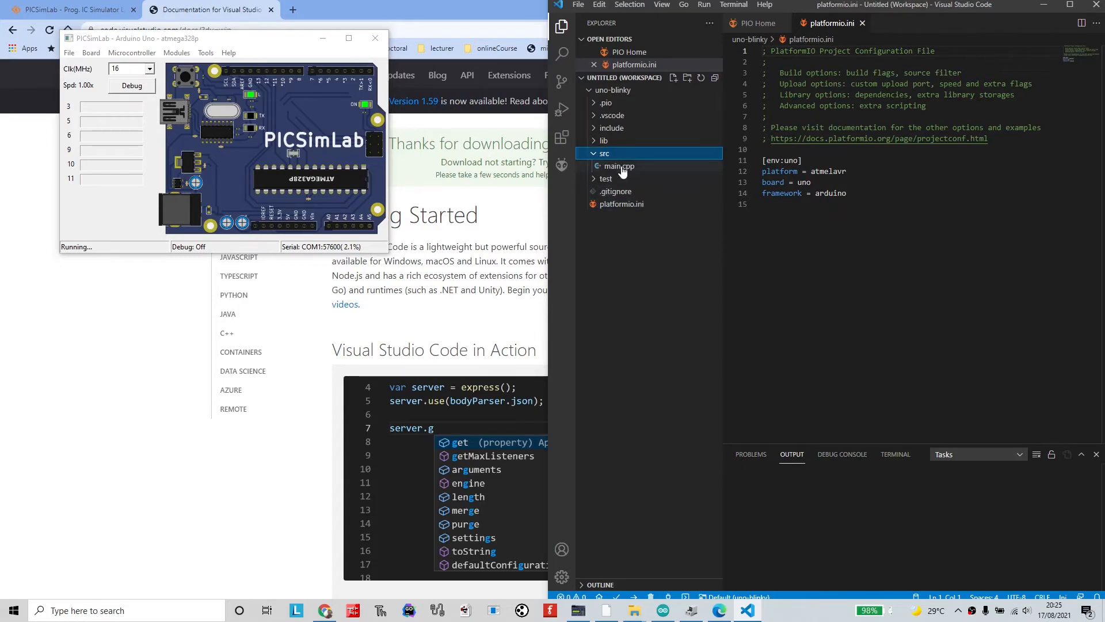
pyautogui.click(619, 166)
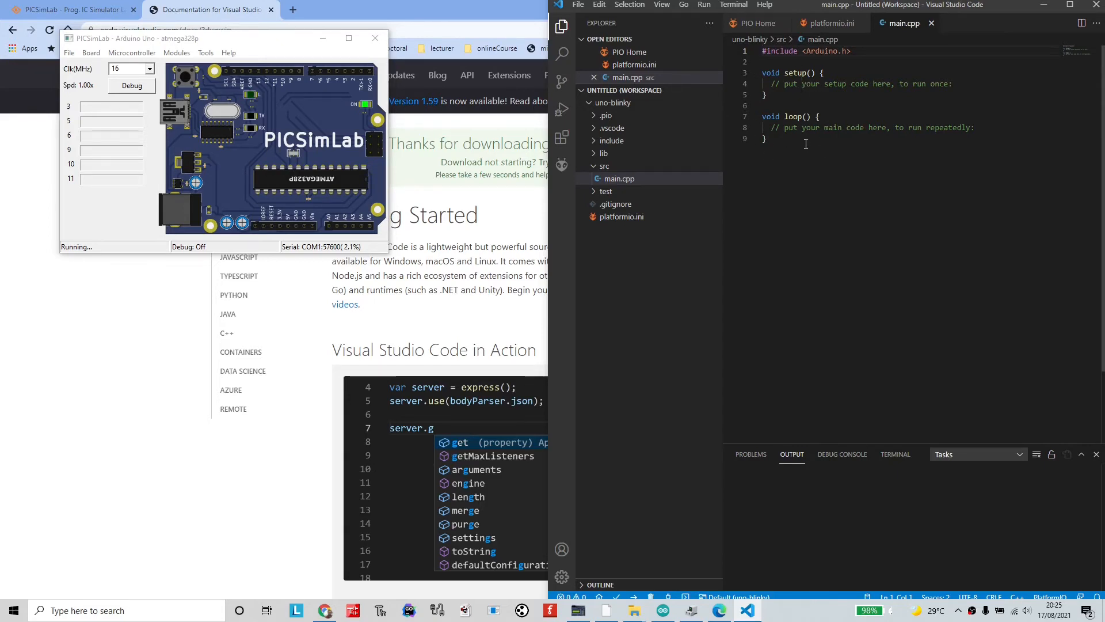
pyautogui.click(804, 144)
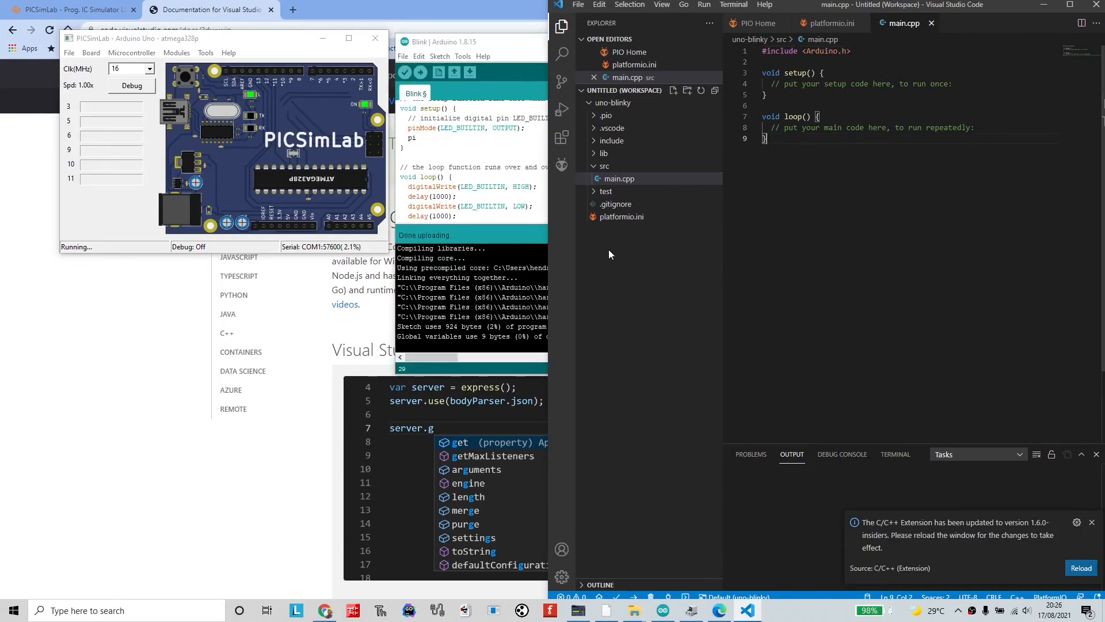
# Switch to the Arduino IDE and delete the stray "pi" line from the Blink sketch's setup function
pyautogui.click(512, 176)
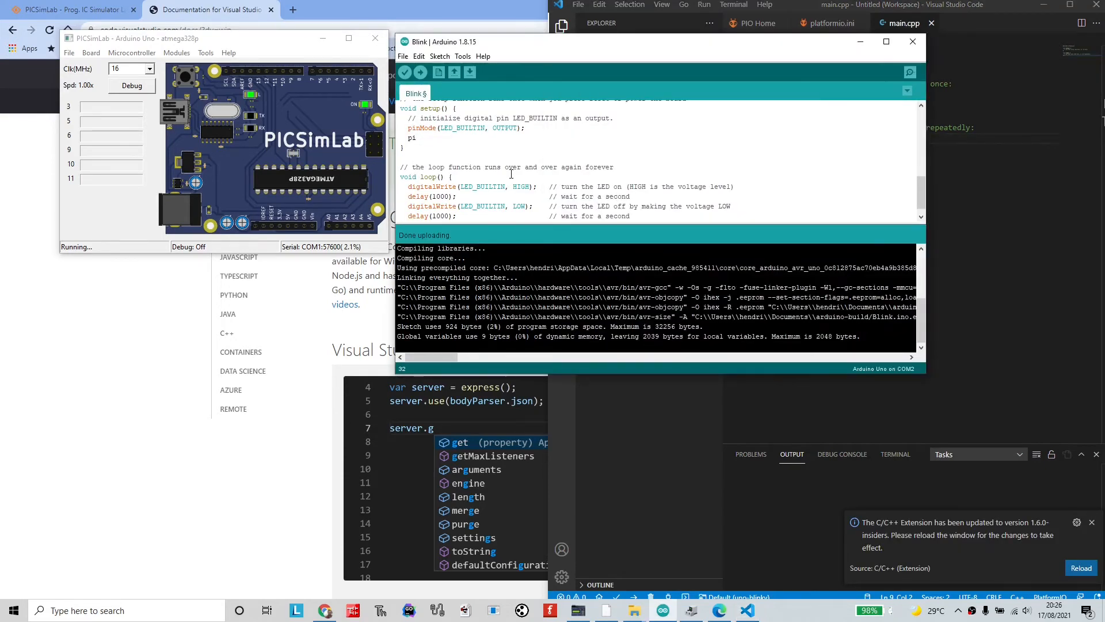
pyautogui.scroll(5, 511, 174)
pyautogui.scroll(-5, 511, 174)
pyautogui.click(430, 138)
pyautogui.write('pi')
pyautogui.press('BackSpace')
pyautogui.press('BackSpace')
pyautogui.press('BackSpace')
pyautogui.press('BackSpace')
pyautogui.press('BackSpace')
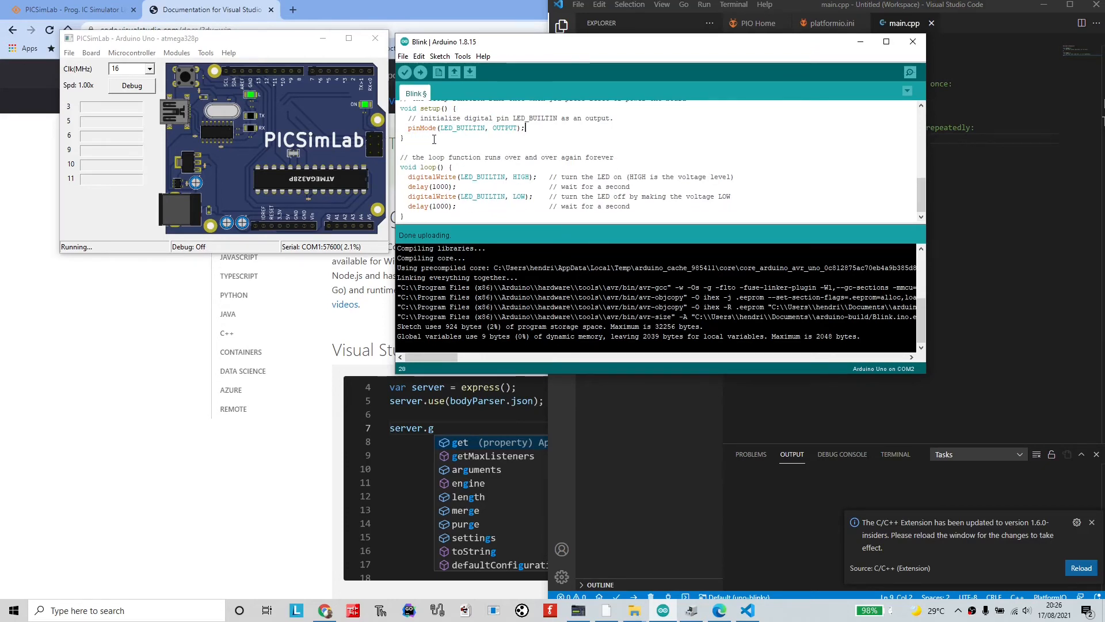
# Copy the Blink sketch's setup and loop functions, including the comment line above setup
pyautogui.scroll(2, 408, 144)
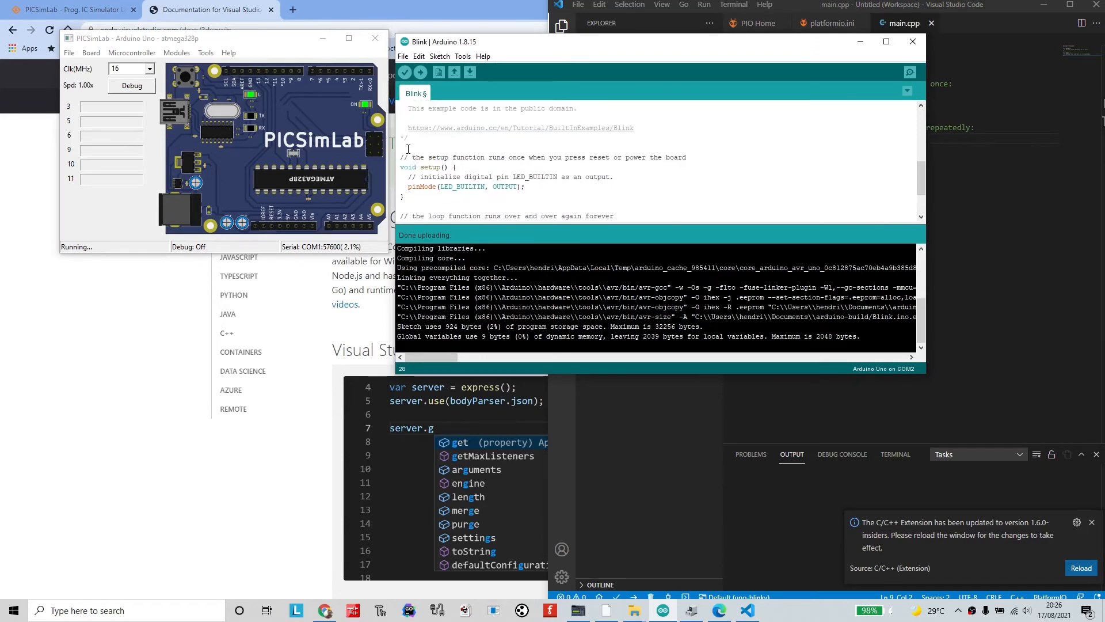
pyautogui.moveTo(400, 159); pyautogui.dragTo(432, 217)
pyautogui.hotkey('ctrl', 'c')
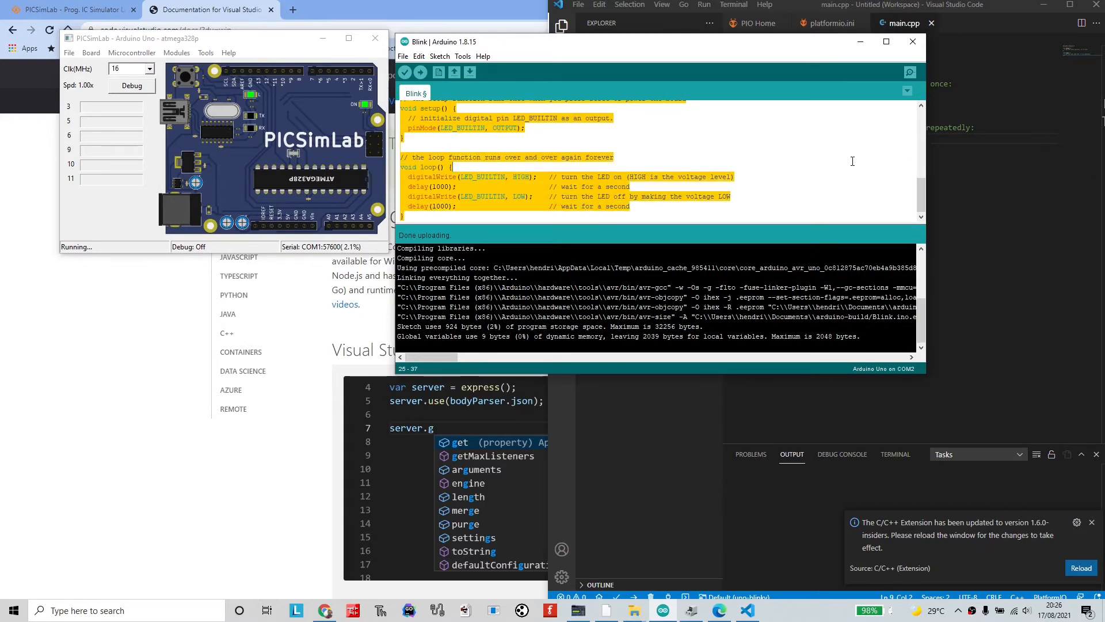
# Replace the empty setup and loop functions in Visual Studio Code's main.cpp with the copied Blink code, and return to the Arduino IDE window
pyautogui.hotkey('alt', 'Tab')
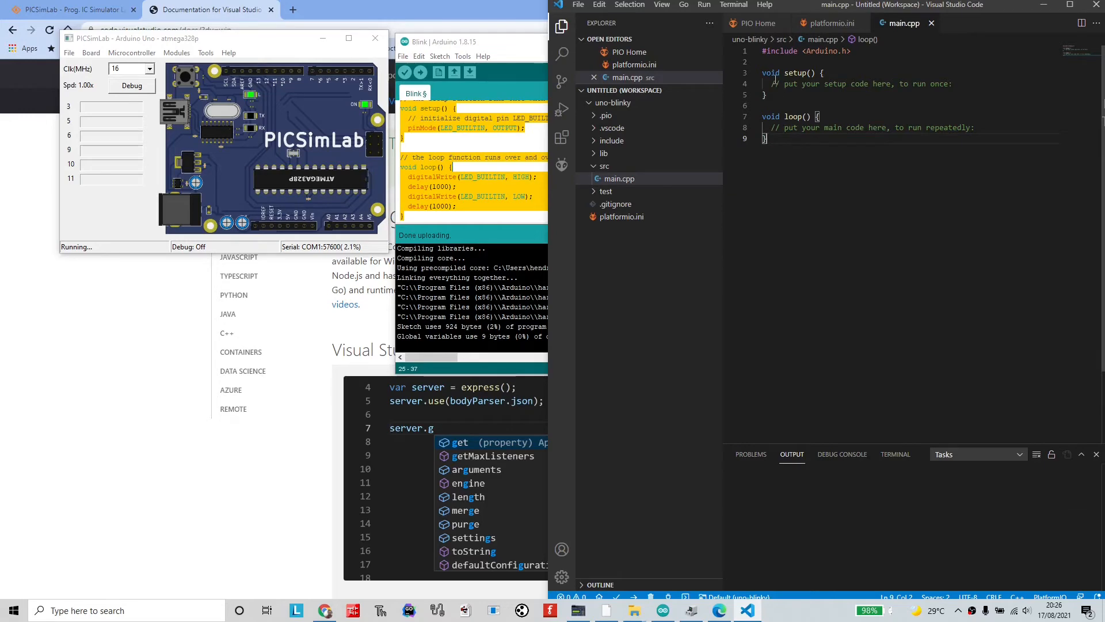
pyautogui.click(448, 130)
pyautogui.scroll(8, 448, 130)
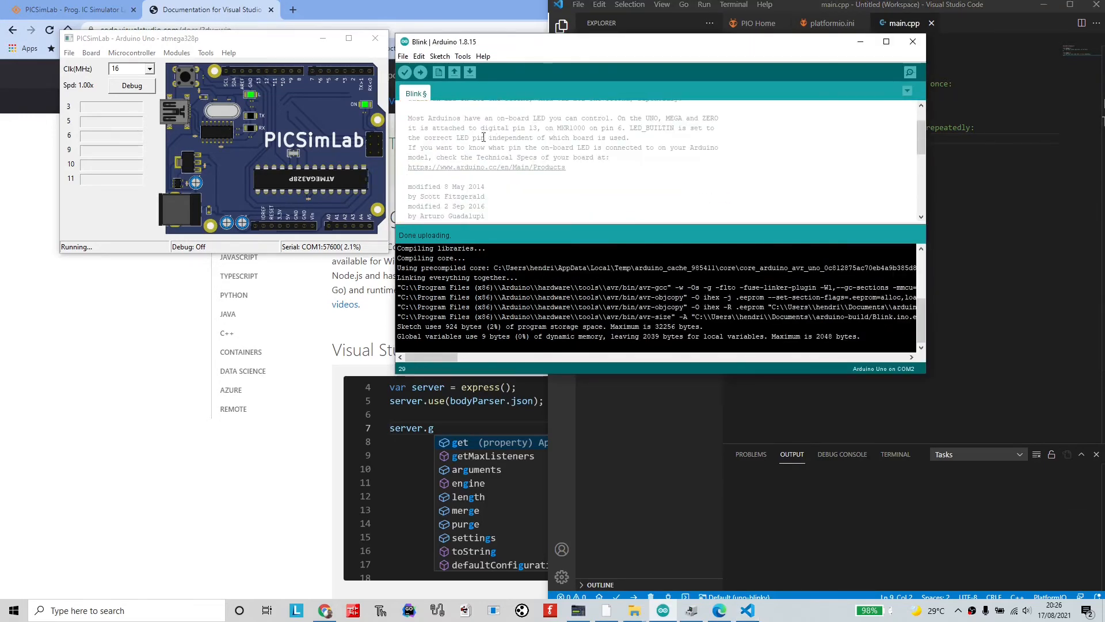
pyautogui.scroll(-5, 448, 130)
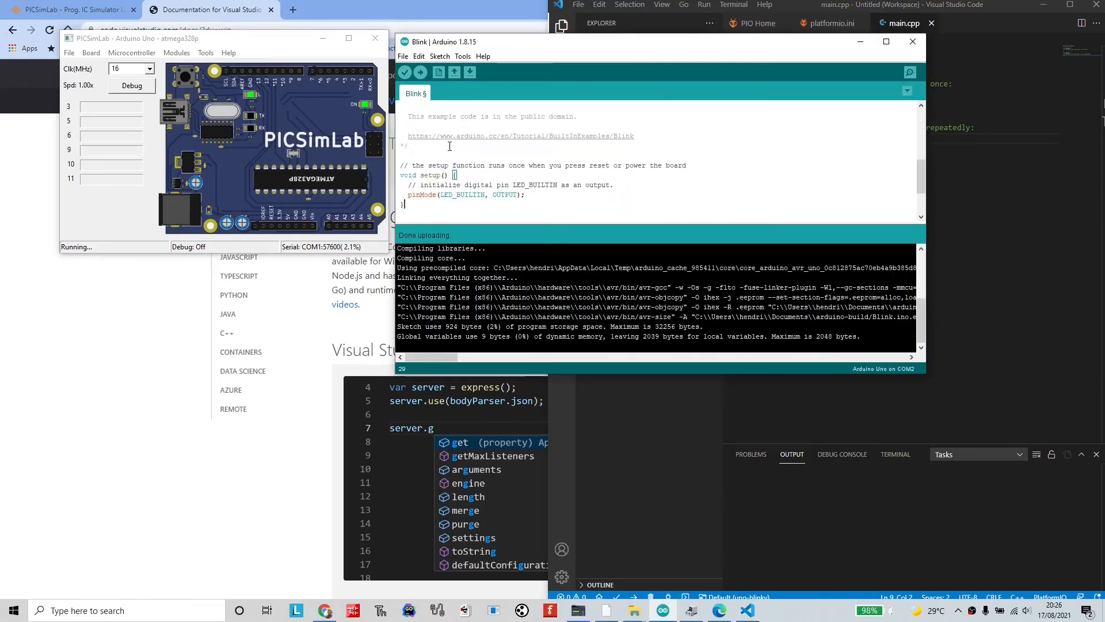
pyautogui.scroll(5, 467, 150)
pyautogui.scroll(-5, 502, 159)
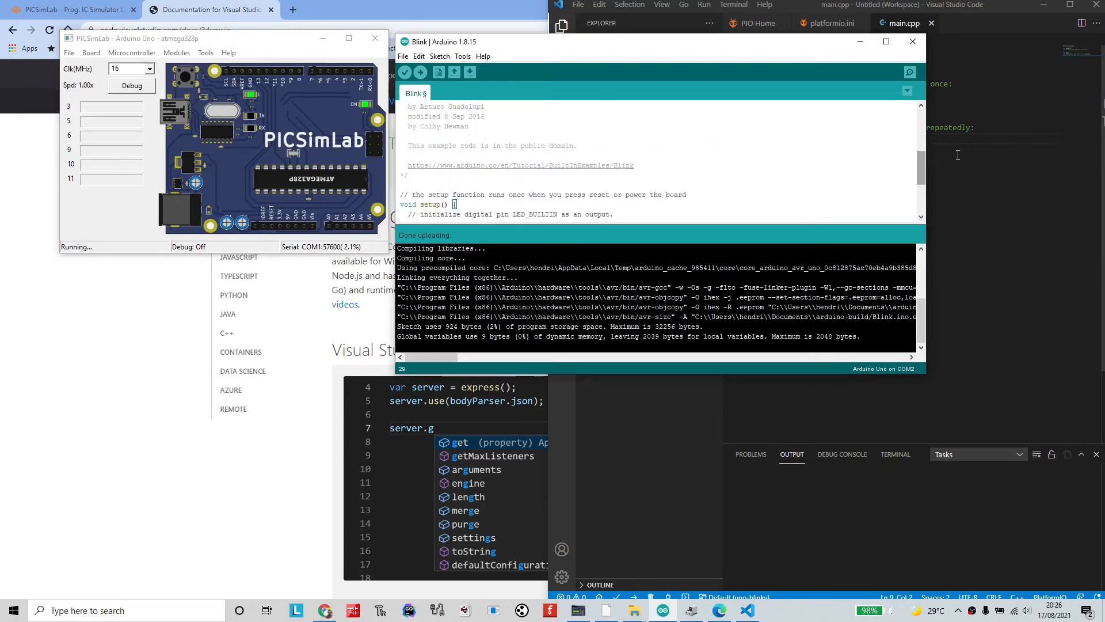
pyautogui.click(957, 154)
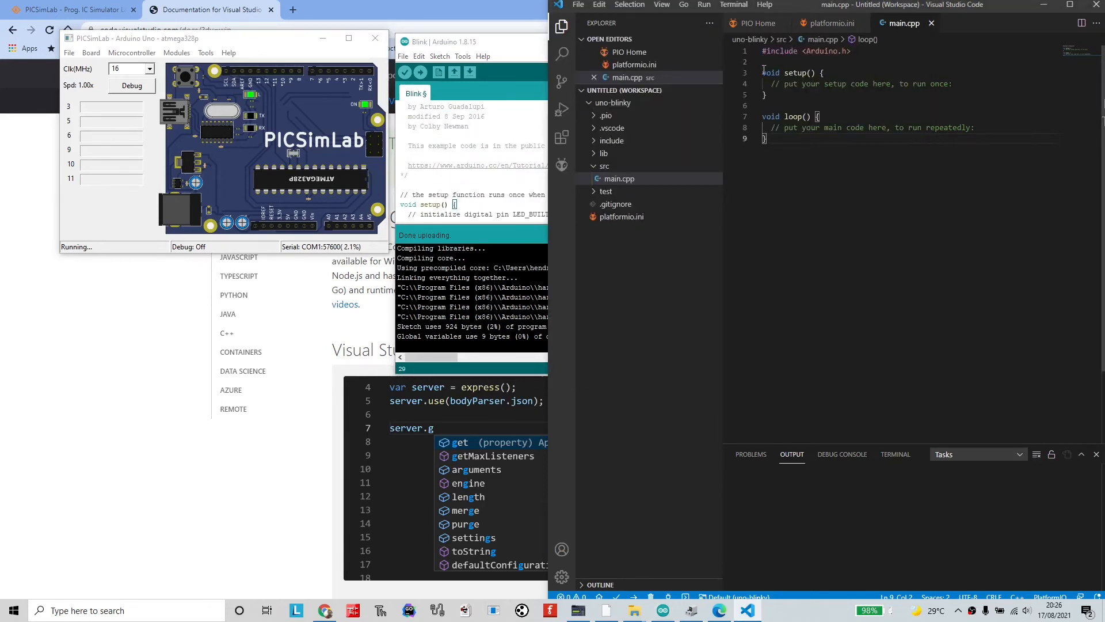
pyautogui.moveTo(788, 149); pyautogui.dragTo(748, 78)
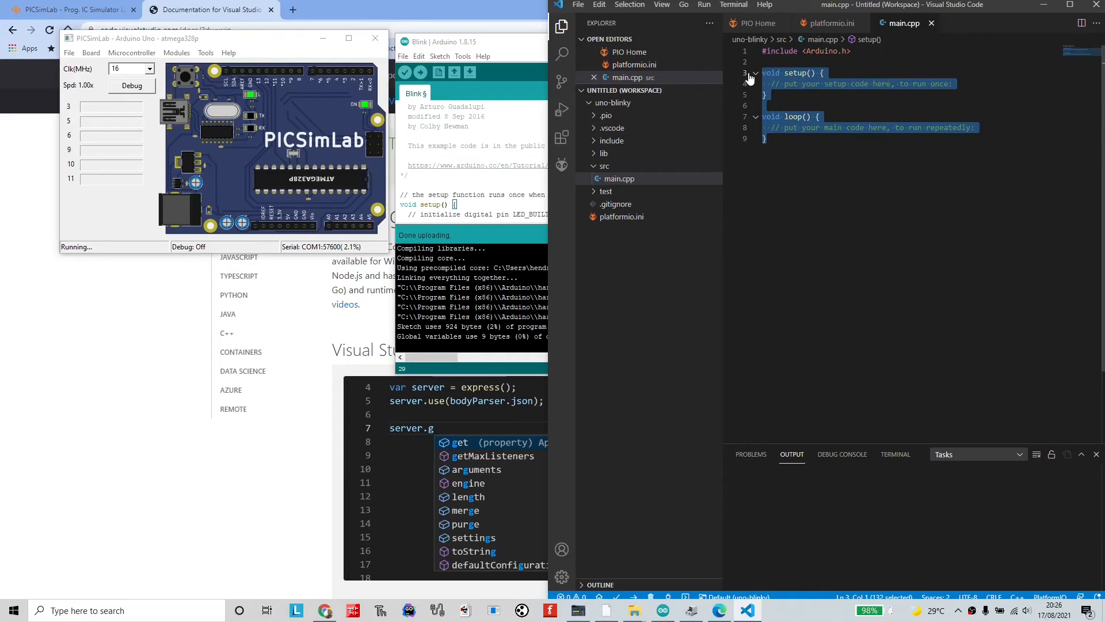
pyautogui.press('BackSpace')
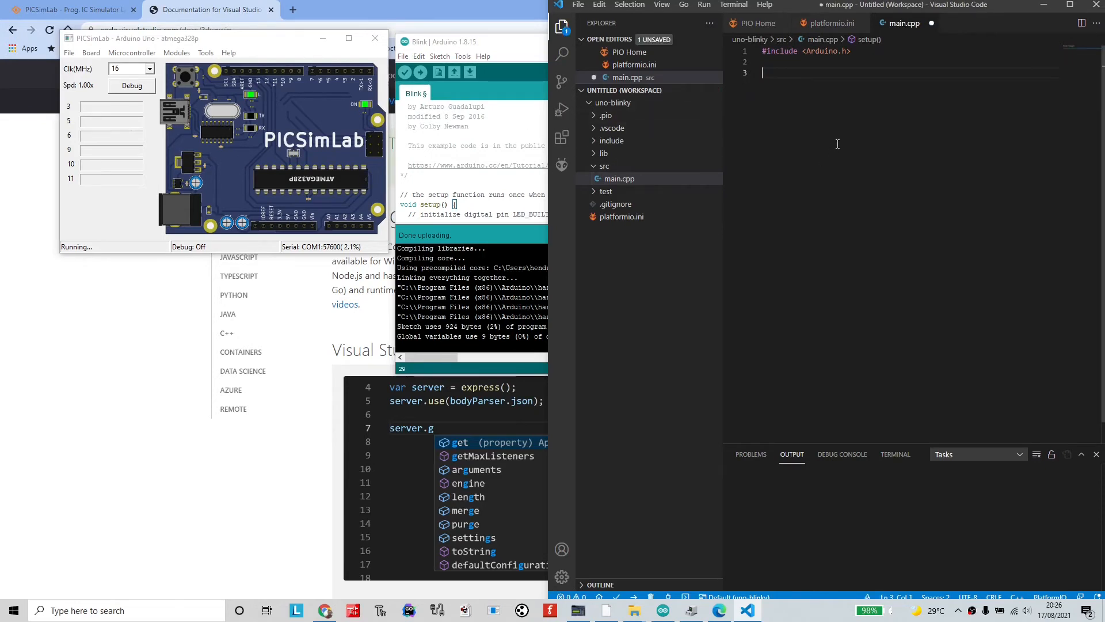
pyautogui.hotkey('ctrl', 'v')
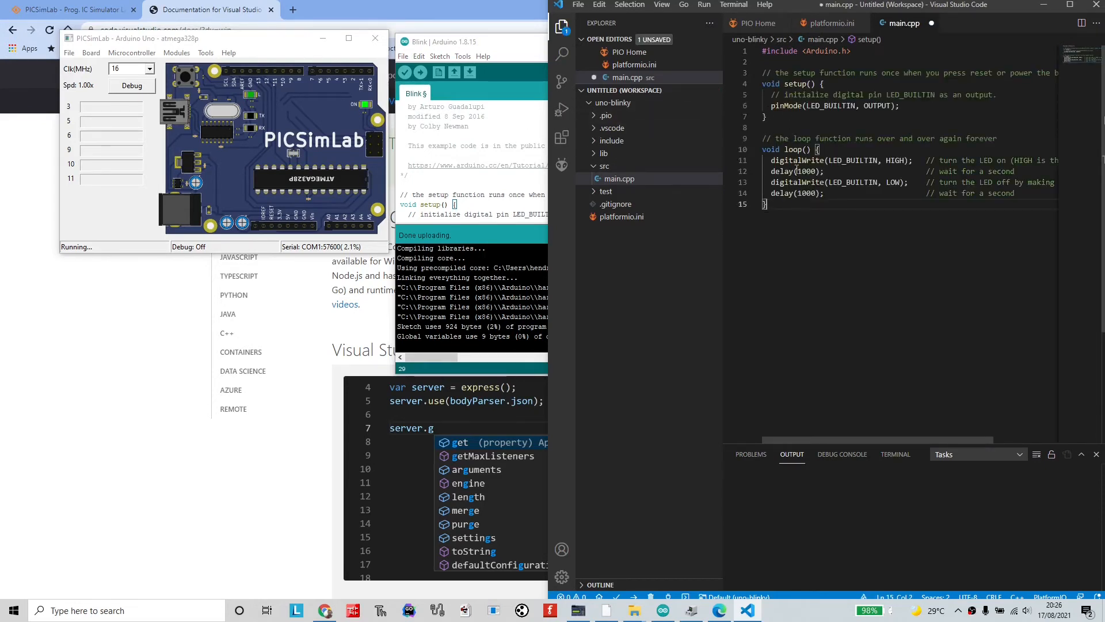
pyautogui.hotkey('alt', 'Tab')
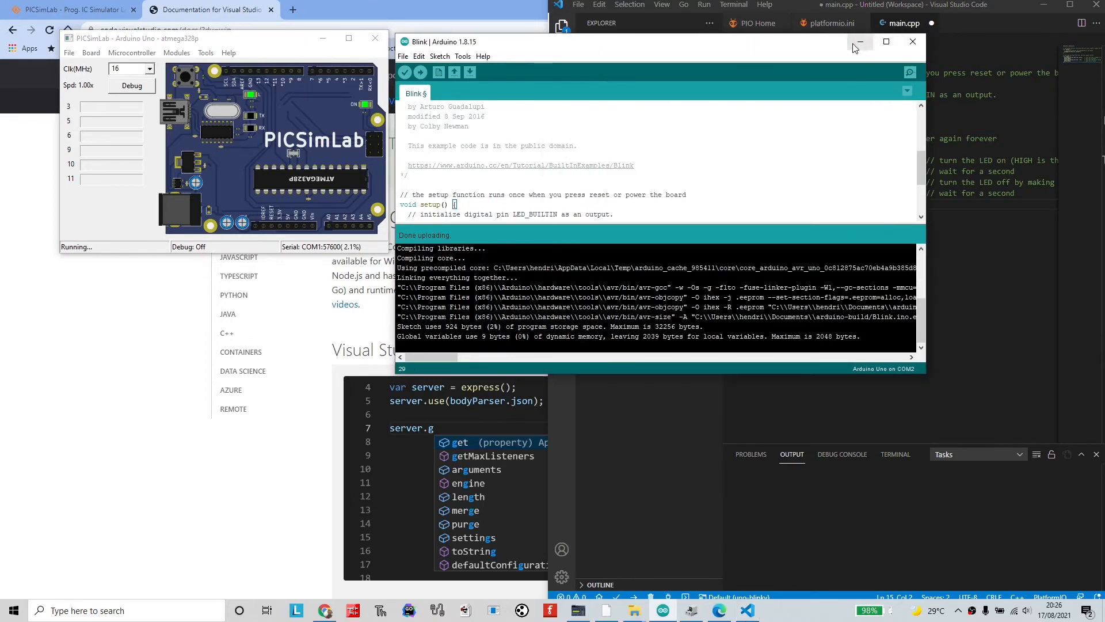
# Minimize the Arduino IDE, maximize Visual Studio Code, and build the uno-blinky project with its Default environment
pyautogui.click(855, 46)
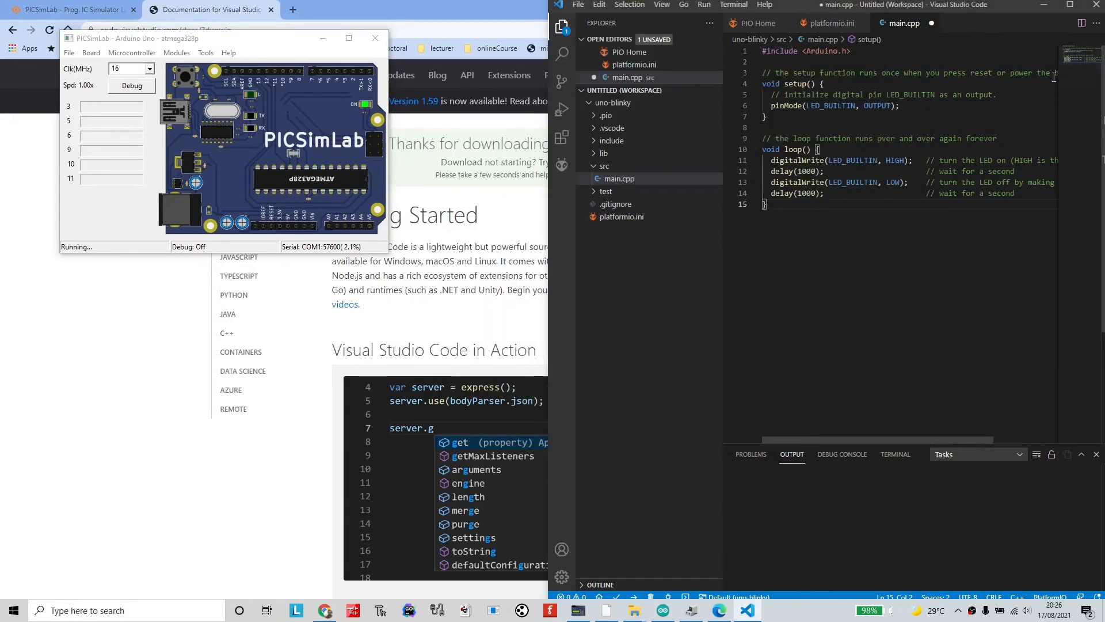
pyautogui.click(1069, 4)
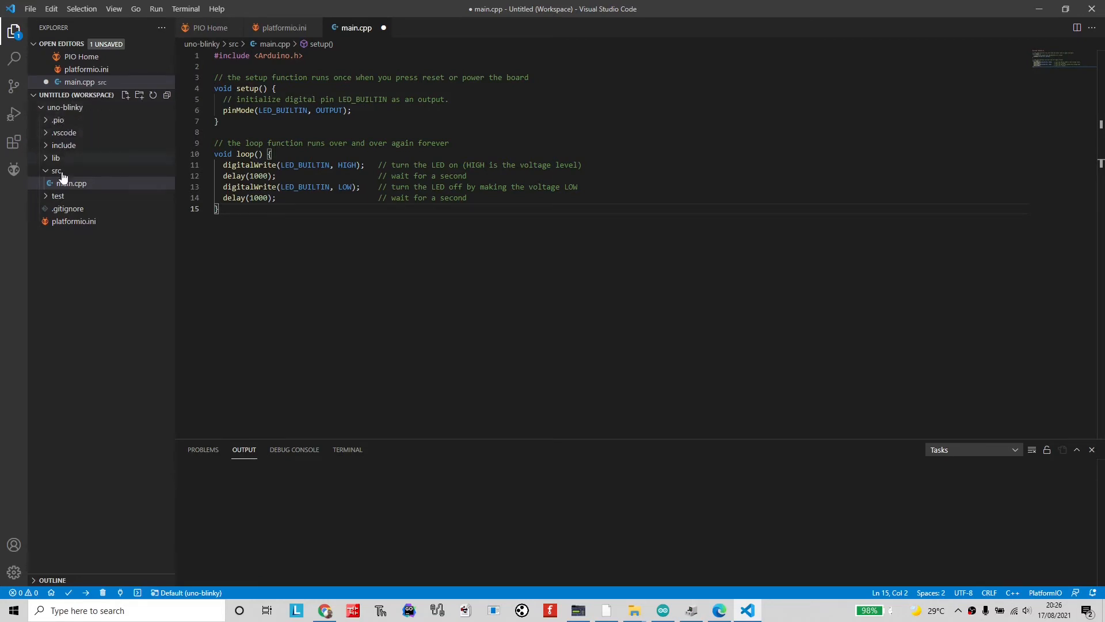
pyautogui.click(213, 593)
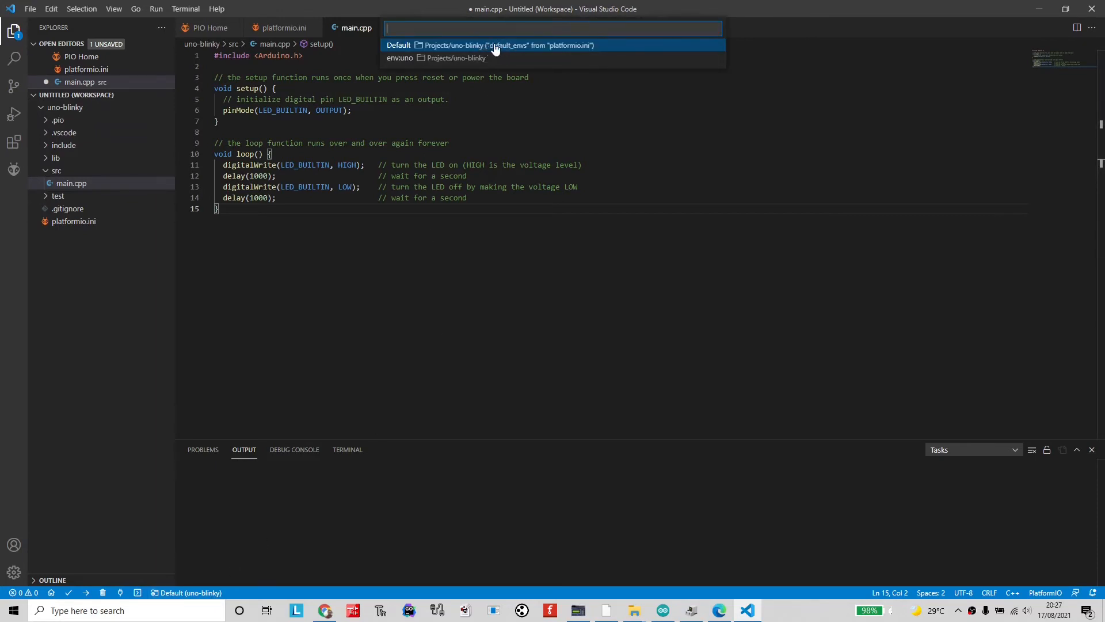
pyautogui.click(464, 50)
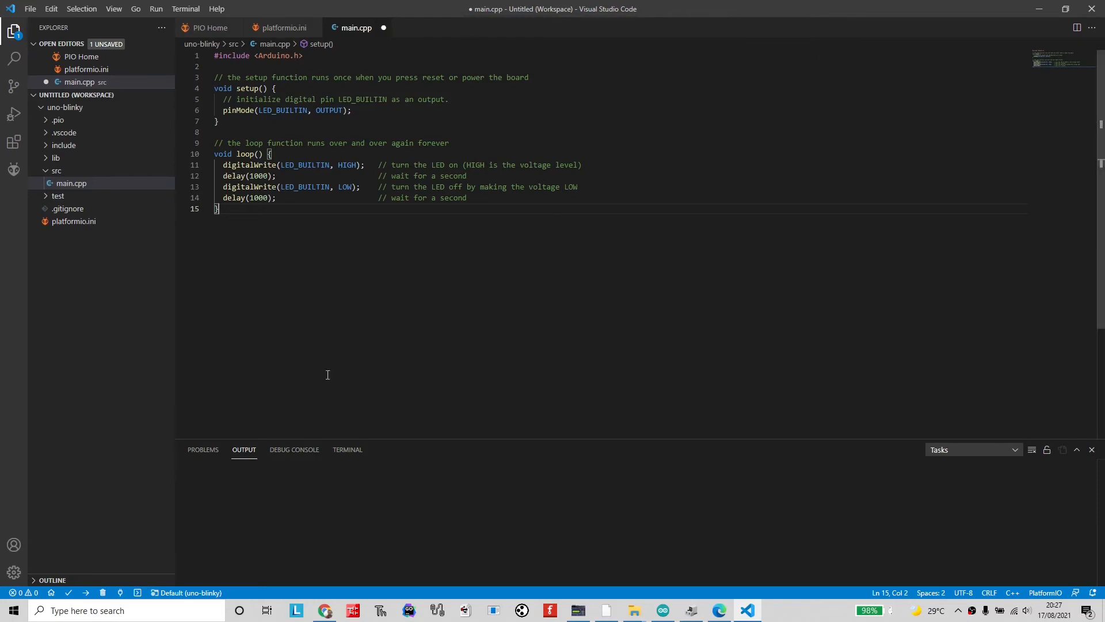
pyautogui.click(68, 592)
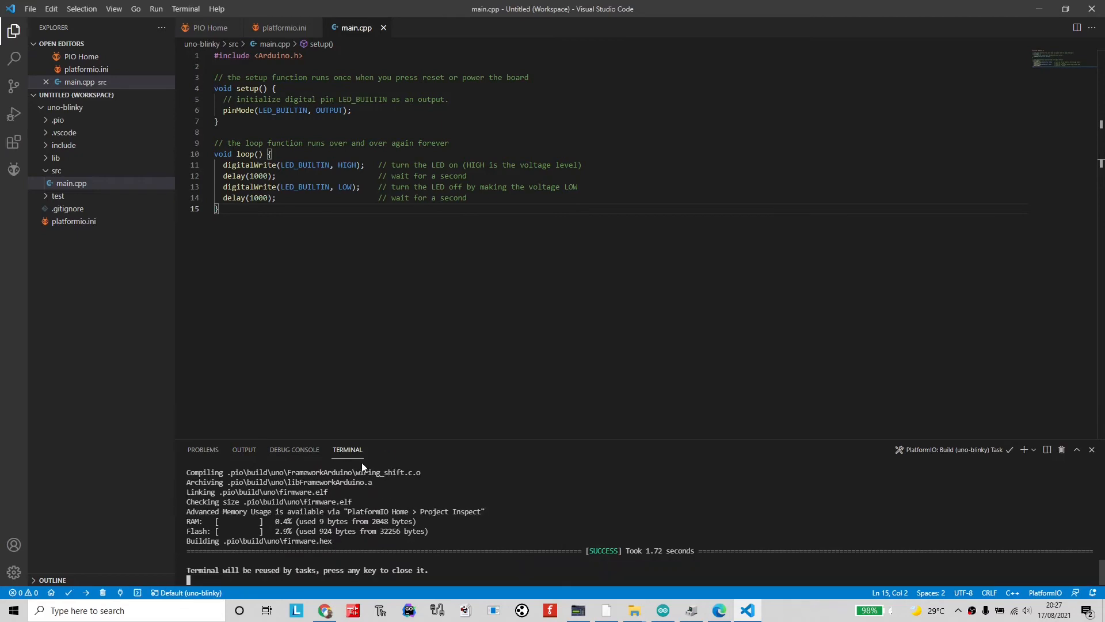
# Upload the firmware to the board, enlarge the terminal area, and examine the upload log from its beginning
pyautogui.click(86, 593)
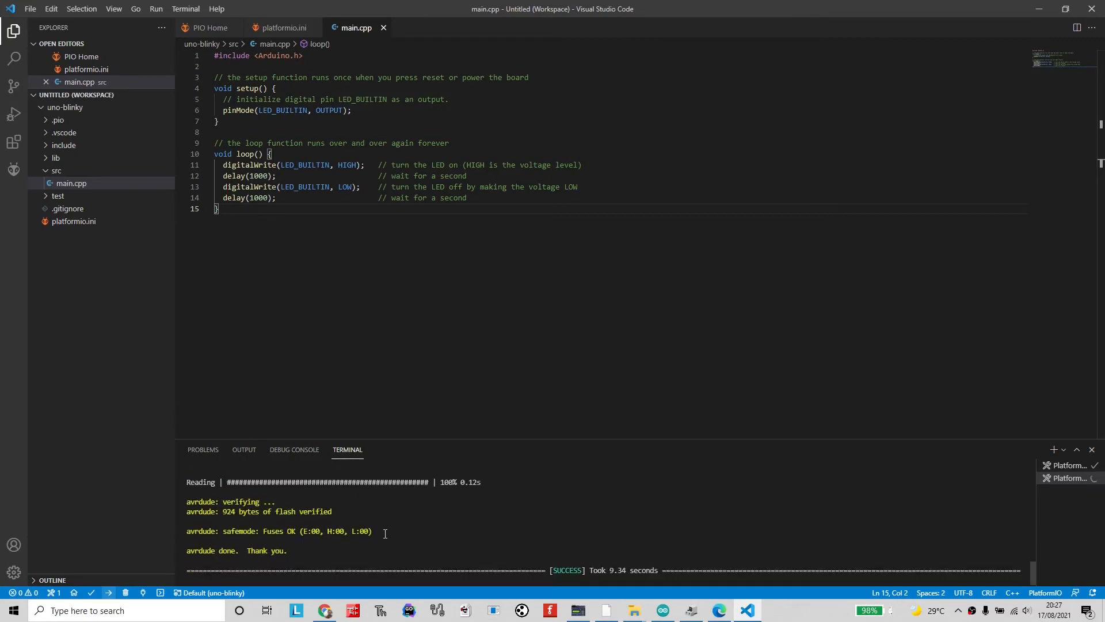
pyautogui.scroll(8, 385, 533)
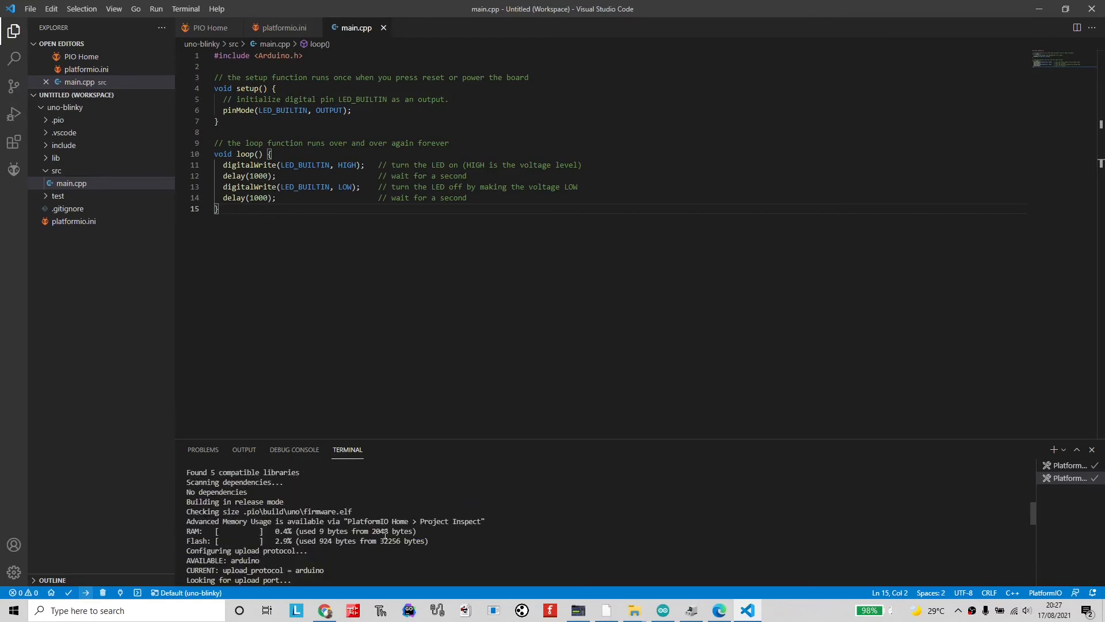
pyautogui.scroll(8, 385, 534)
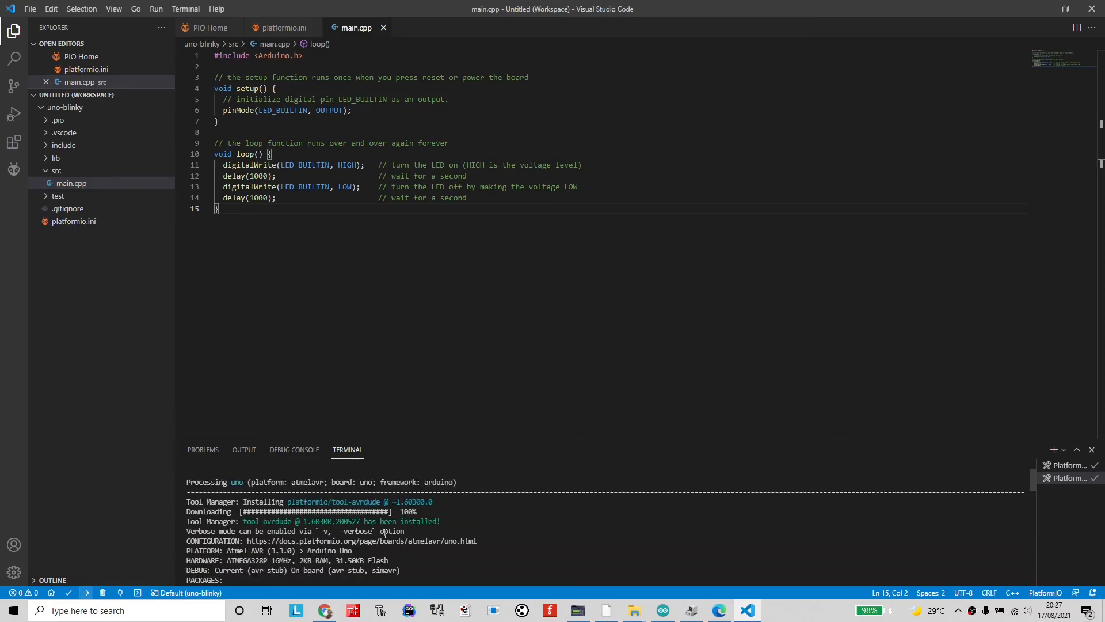
pyautogui.scroll(-2, 385, 533)
pyautogui.scroll(2, 385, 533)
pyautogui.moveTo(406, 441); pyautogui.dragTo(435, 241)
pyautogui.scroll(1, 434, 323)
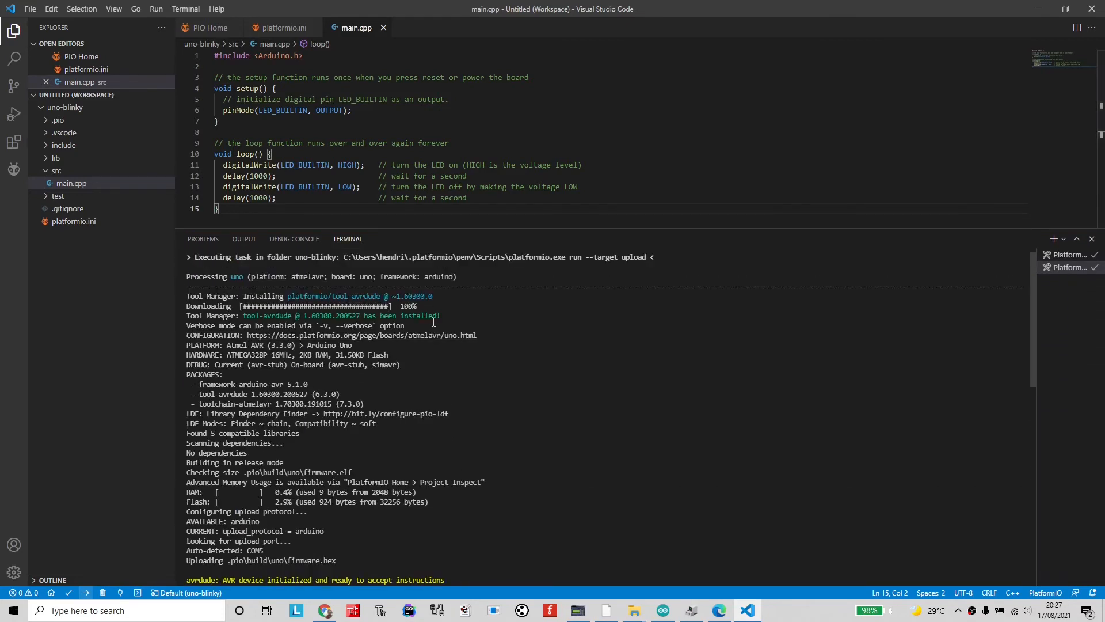
pyautogui.scroll(-6, 434, 321)
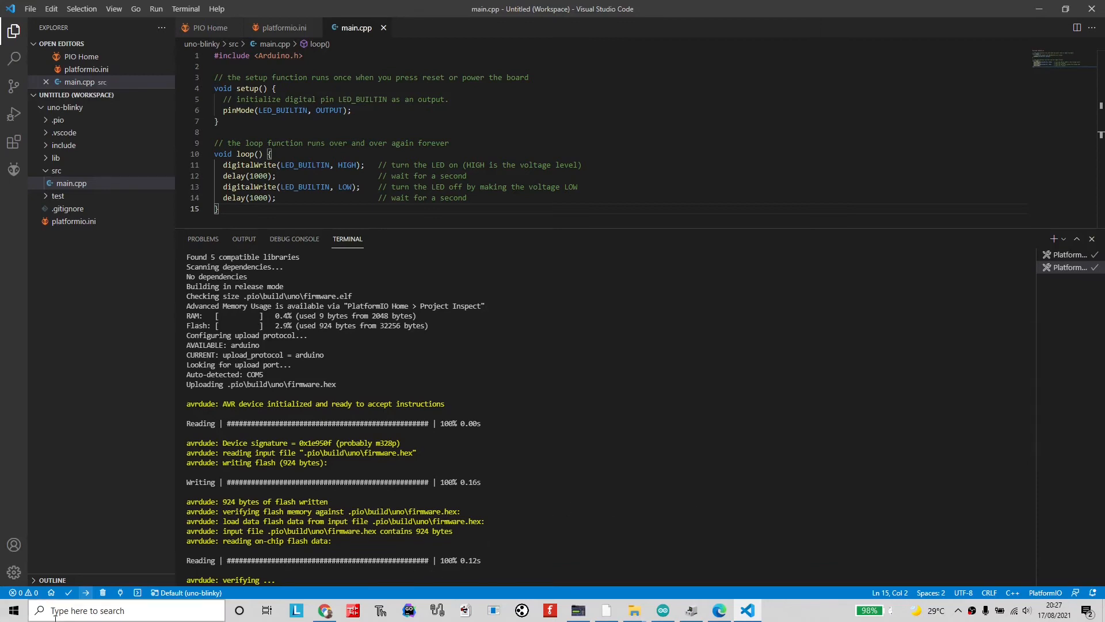
# Open Device Manager, expand Ports (COM & LPT) to check the serial port assignments, and return to Visual Studio Code
pyautogui.click(75, 611)
pyautogui.write('dev')
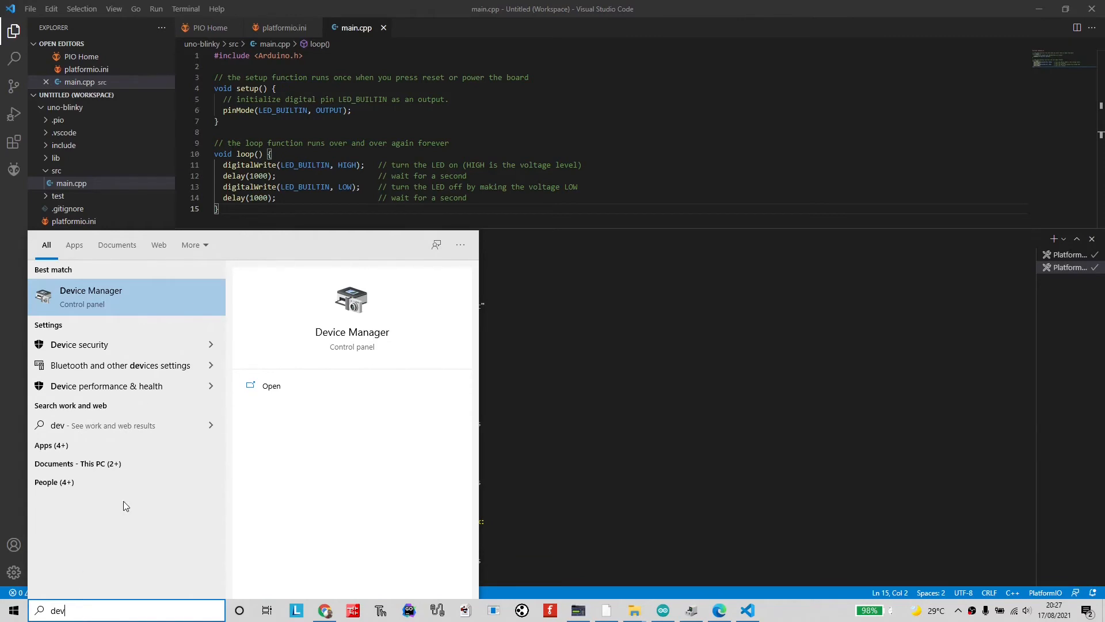
pyautogui.click(130, 296)
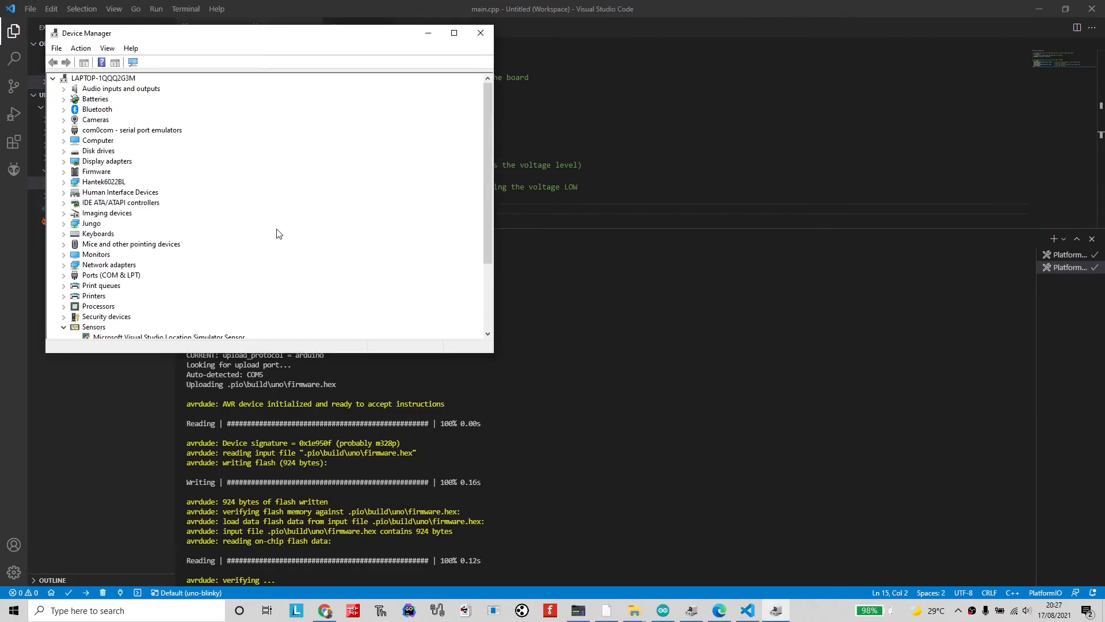
pyautogui.click(66, 275)
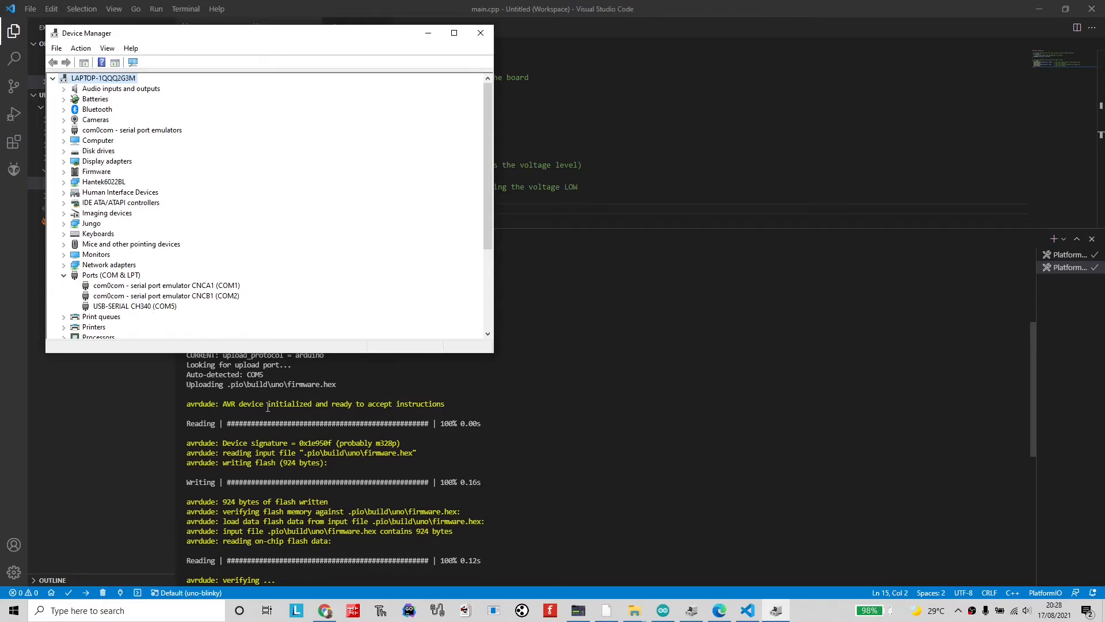
pyautogui.press('ctrl+alt+super+2')
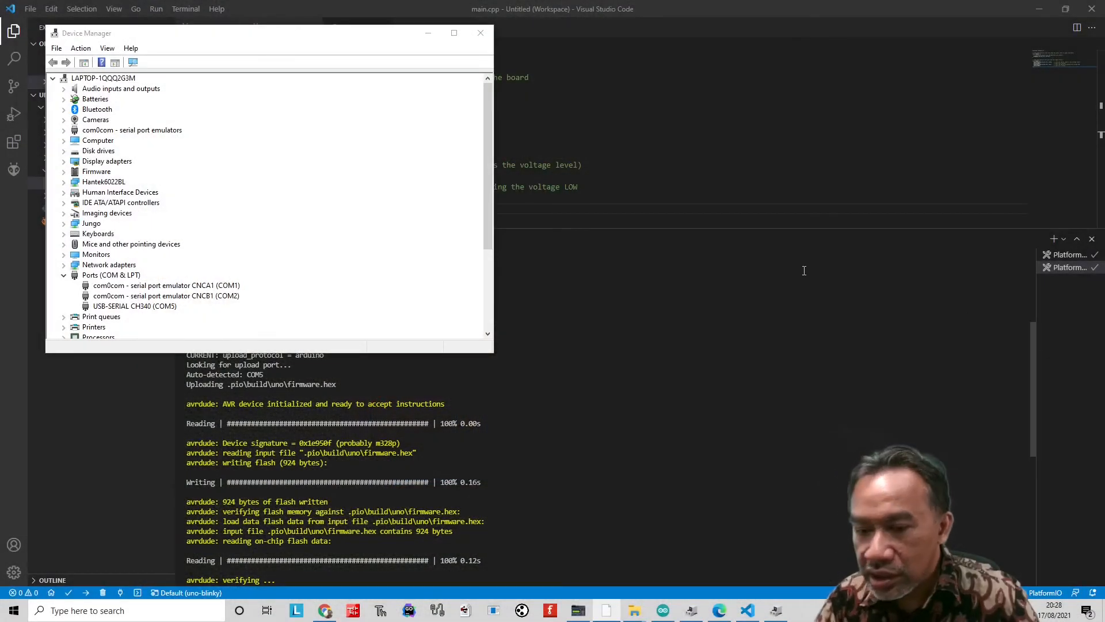
pyautogui.click(709, 207)
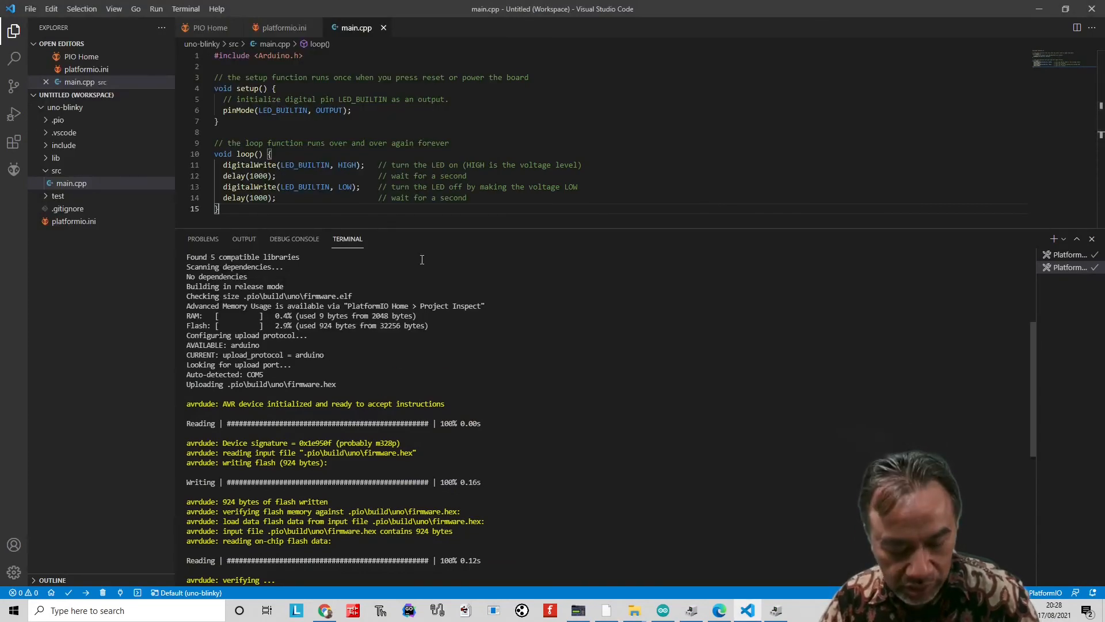
# Set the delay after the LED is turned on to 100 in main.cpp's loop function and upload the program again
pyautogui.press('ctrl+alt+super+5')
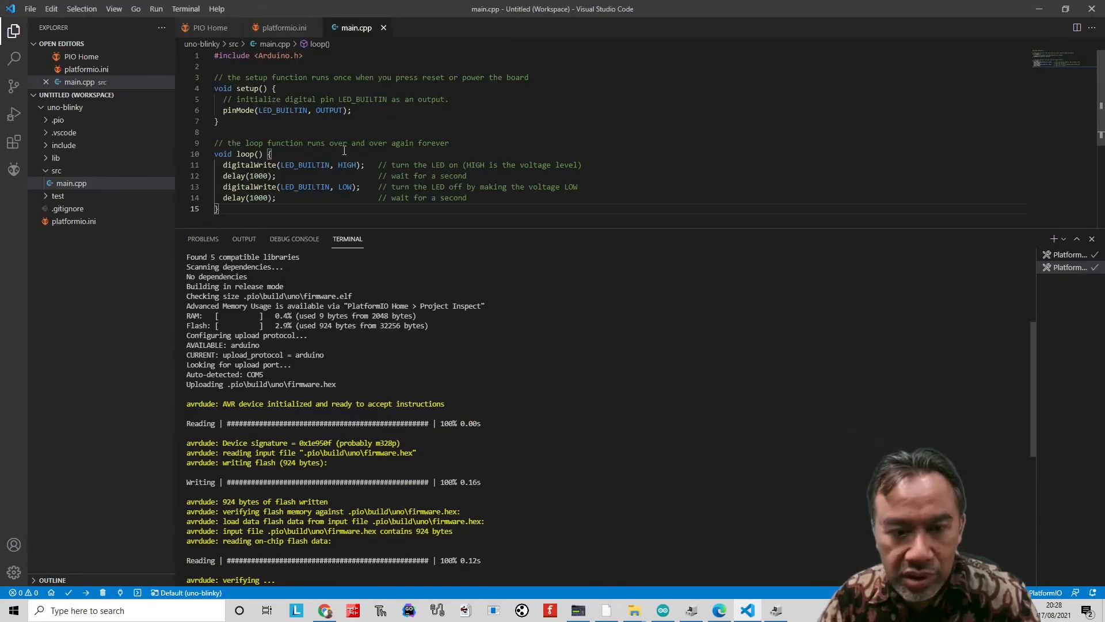
pyautogui.click(307, 143)
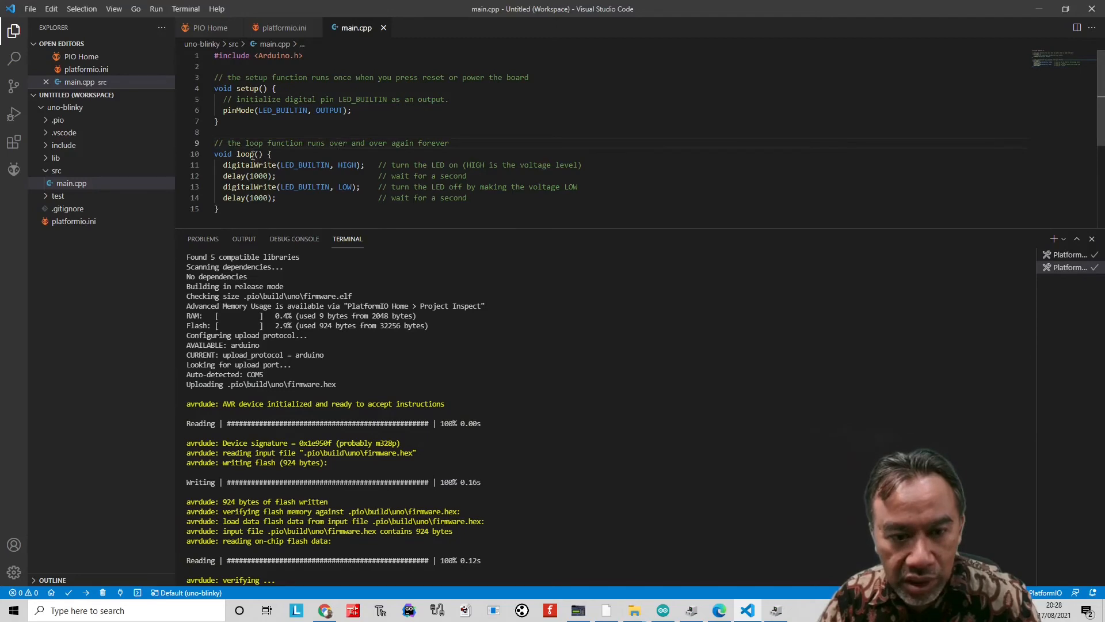
pyautogui.click(274, 176)
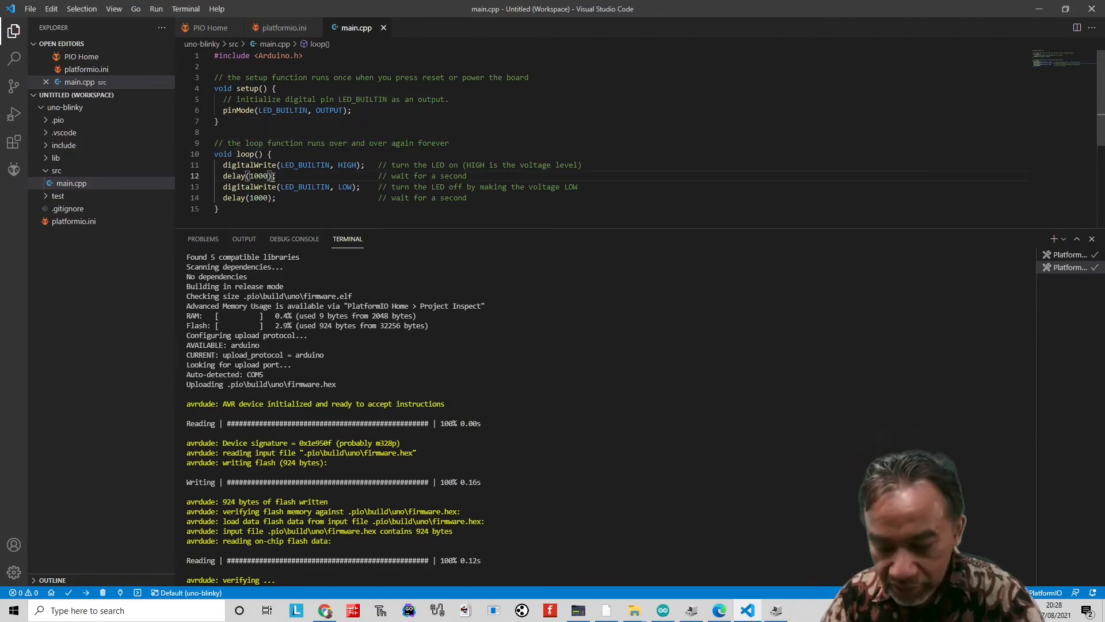
pyautogui.press('BackSpace')
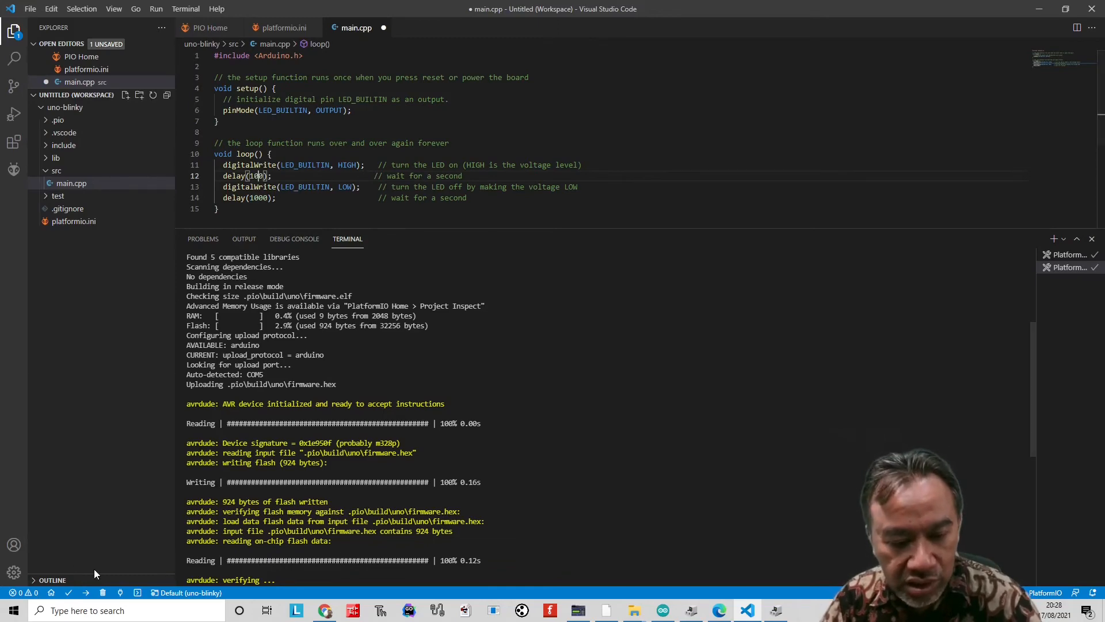
pyautogui.click(88, 592)
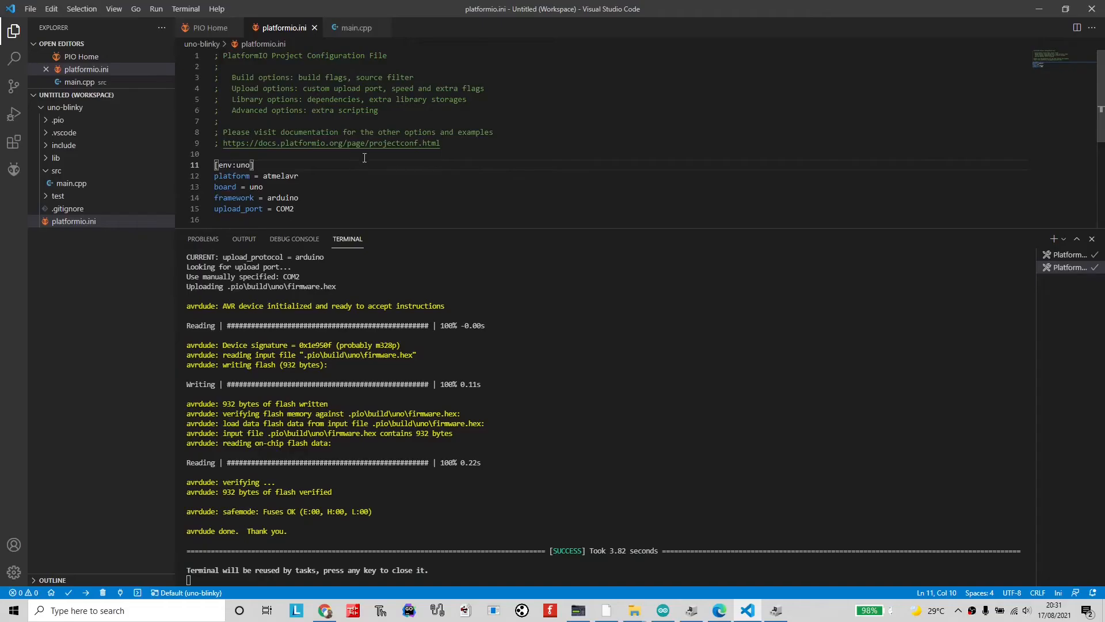
# Open the project configuration documentation page linked in the comments of platformio.ini
pyautogui.click(383, 144)
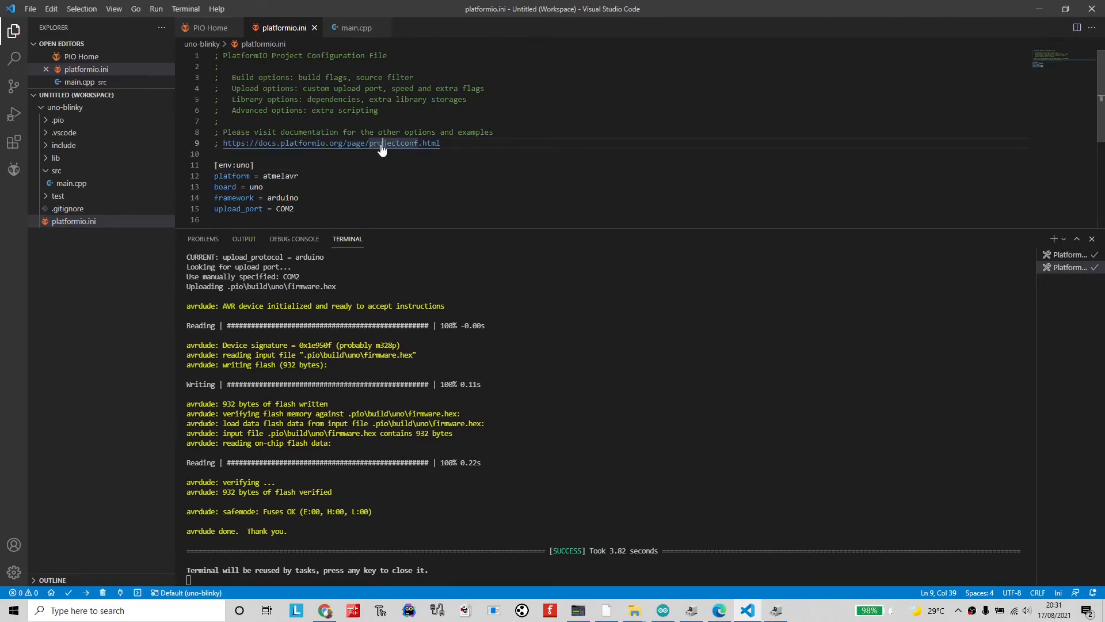
pyautogui.click(83, 221)
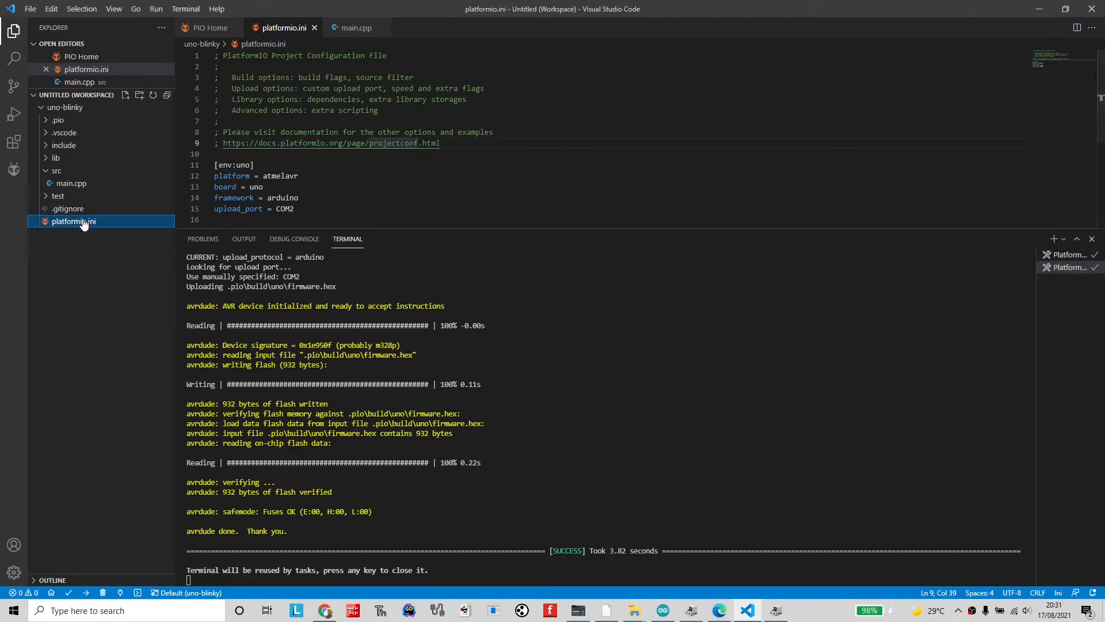
pyautogui.keyDown('ctrl'); pyautogui.click(349, 145); pyautogui.keyUp('ctrl')
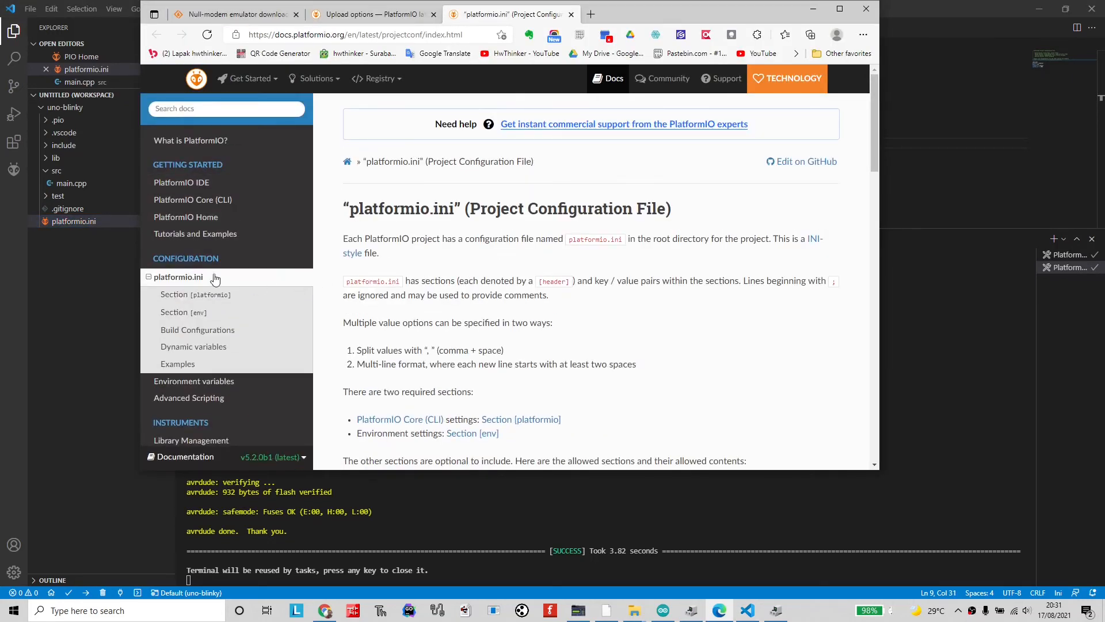
pyautogui.click(149, 278)
pyautogui.click(149, 279)
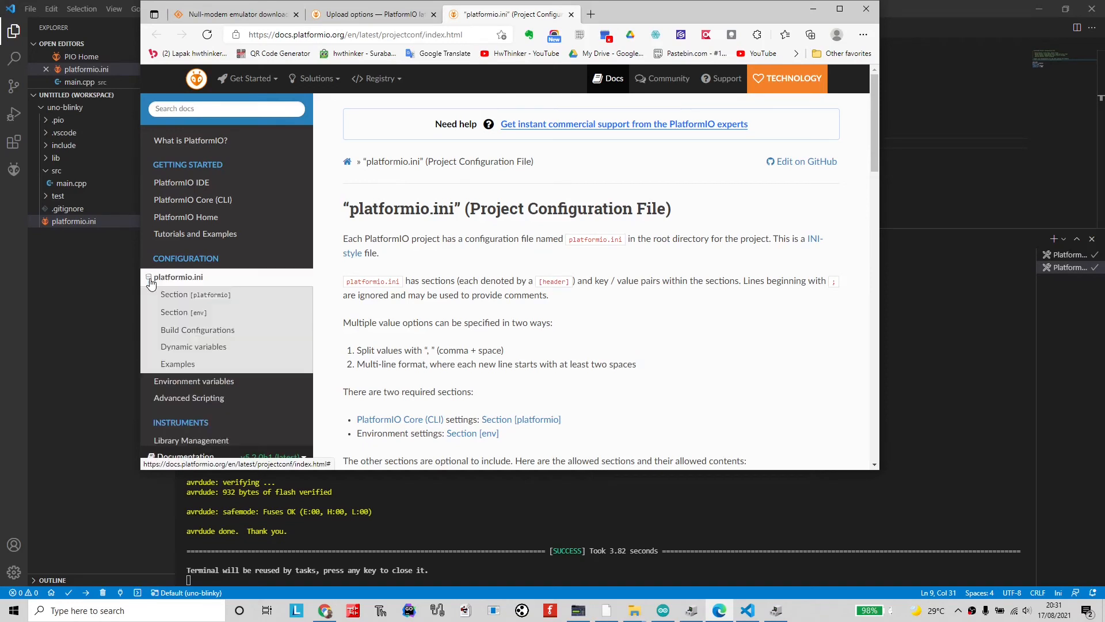
# Browse the platformio.ini documentation through Section [env] and its Options to the upload_port entry under Upload options
pyautogui.click(193, 295)
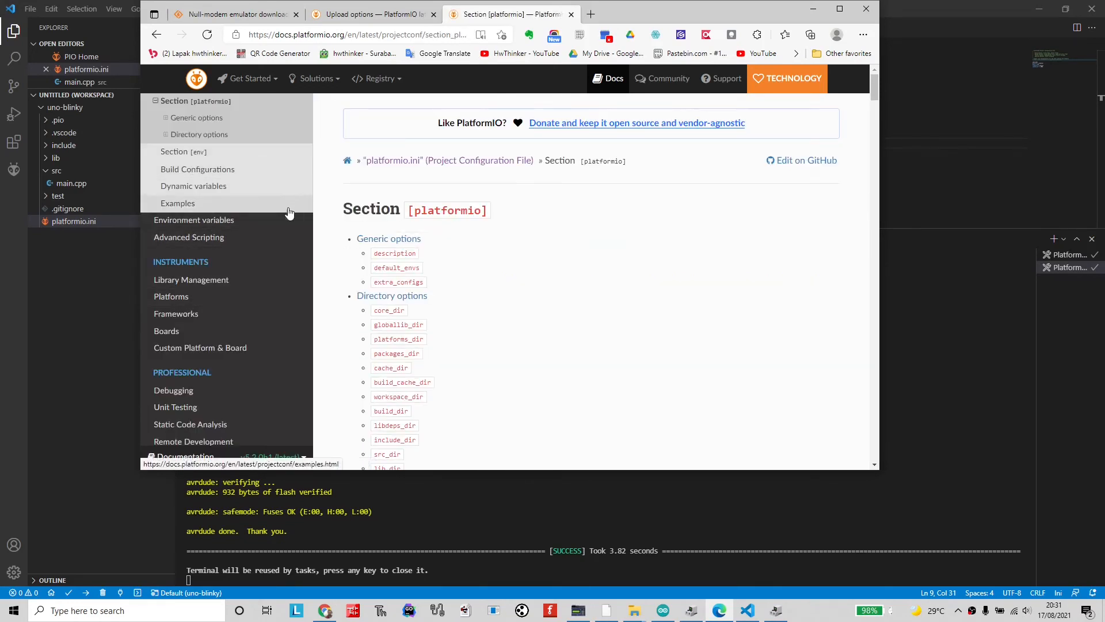
pyautogui.scroll(3, 282, 204)
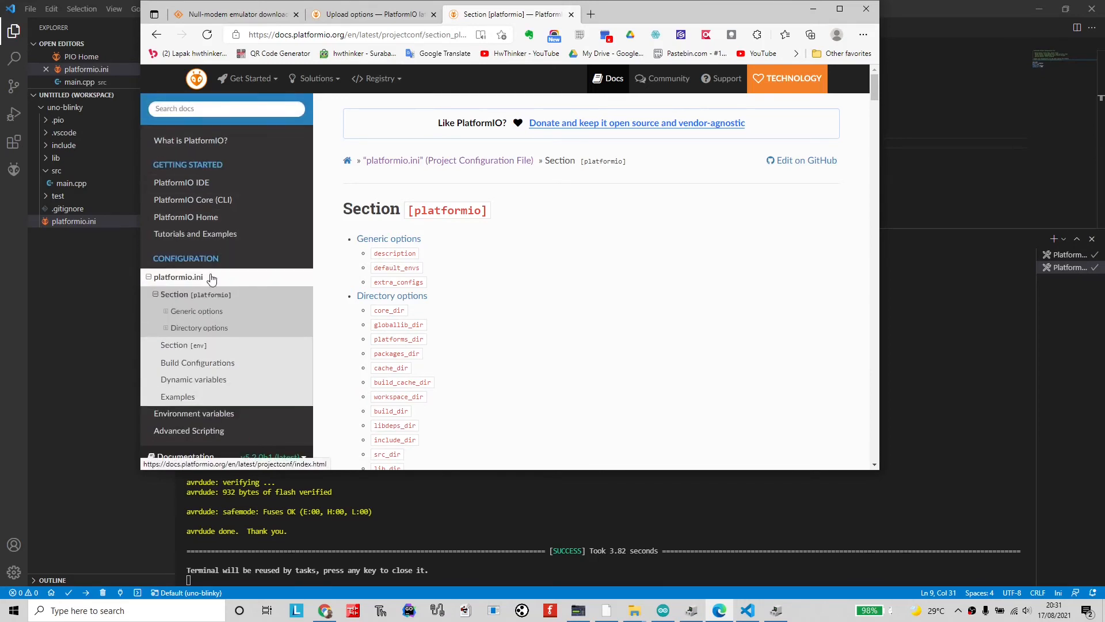
pyautogui.scroll(-1, 246, 296)
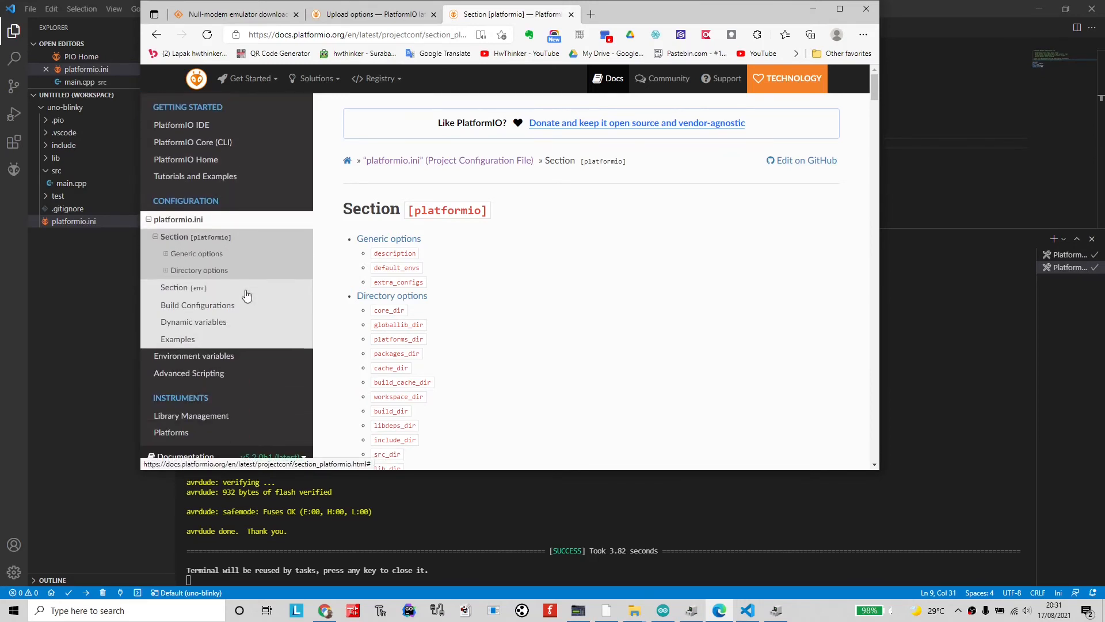
pyautogui.click(247, 295)
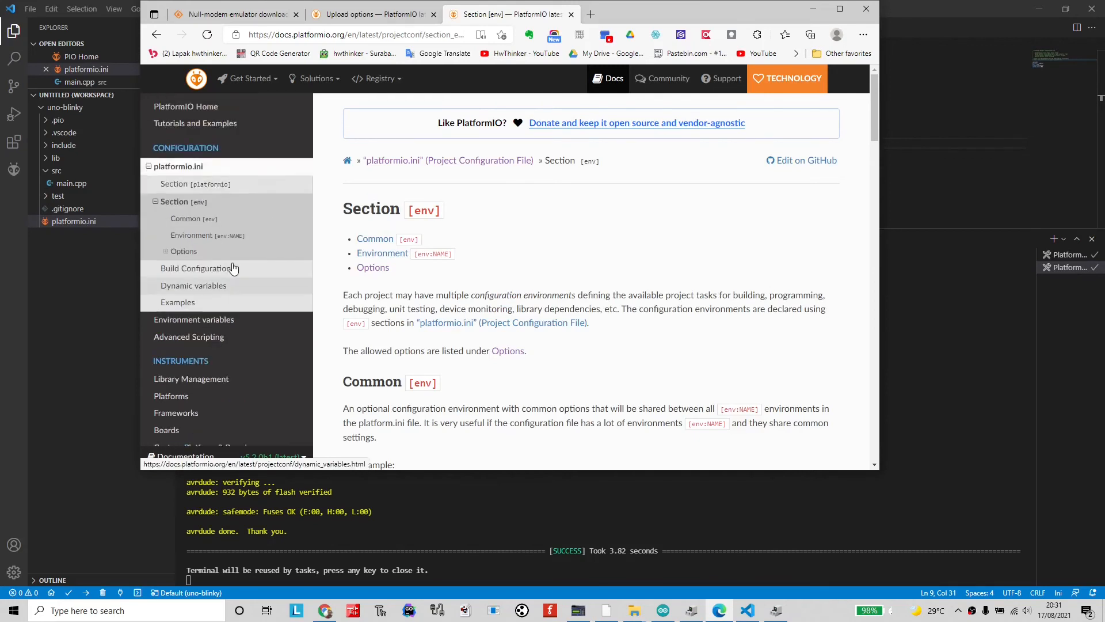
pyautogui.scroll(1, 233, 268)
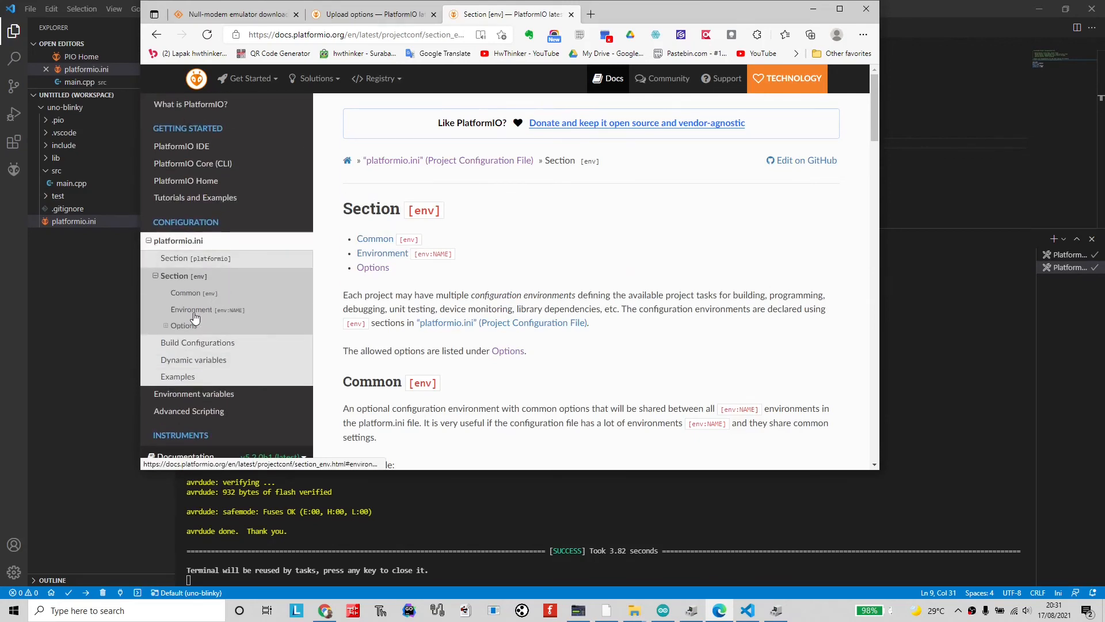
pyautogui.click(176, 326)
pyautogui.scroll(1, 211, 202)
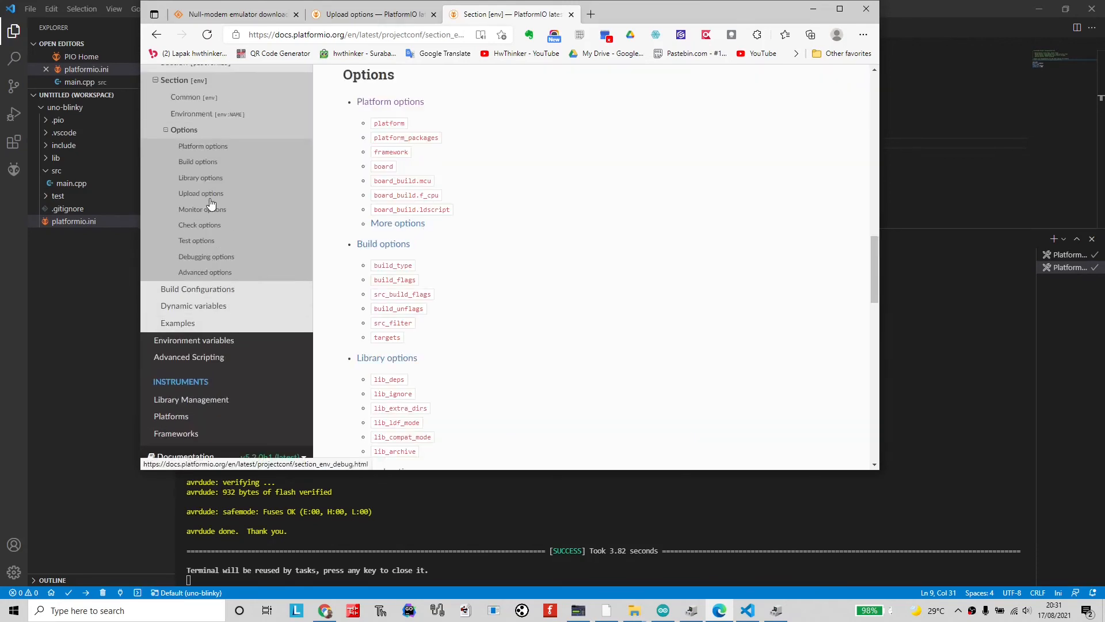
pyautogui.click(209, 193)
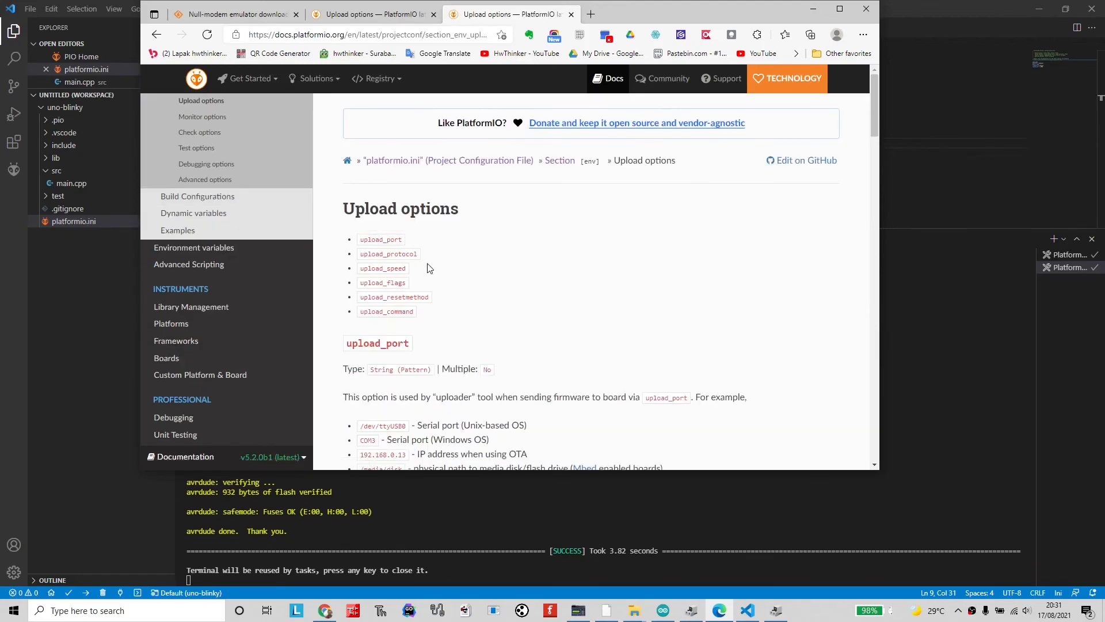
pyautogui.click(385, 246)
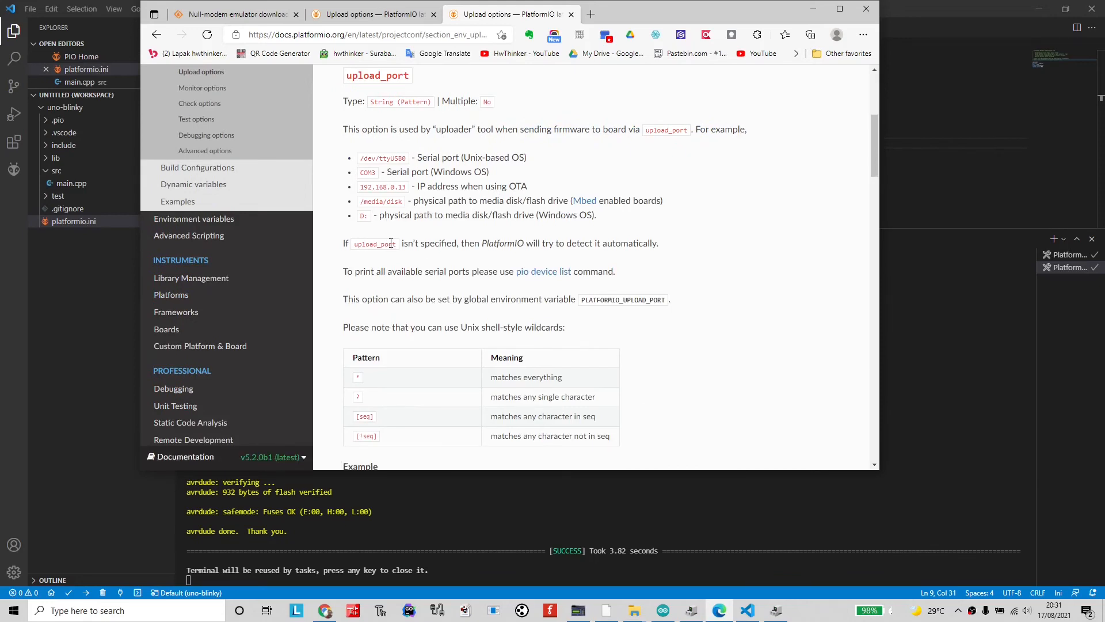
# Copy the example line "upload_port = COM[13]" from the upload_port documentation and return to Visual Studio Code
pyautogui.scroll(-5, 391, 243)
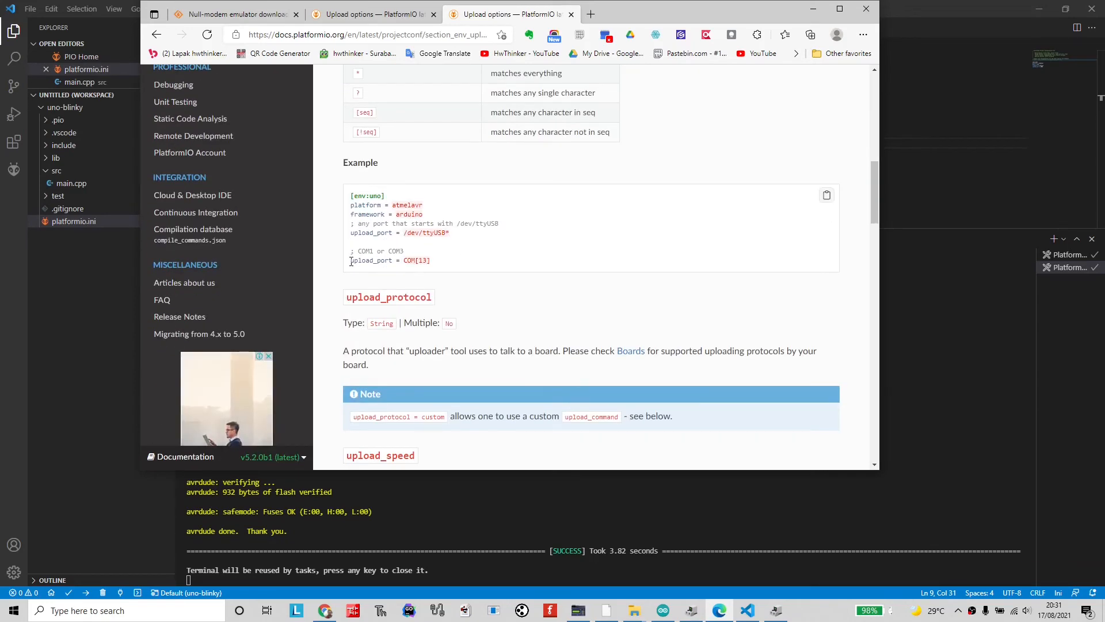
pyautogui.moveTo(351, 262); pyautogui.dragTo(443, 263)
pyautogui.hotkey('ctrl', 'c')
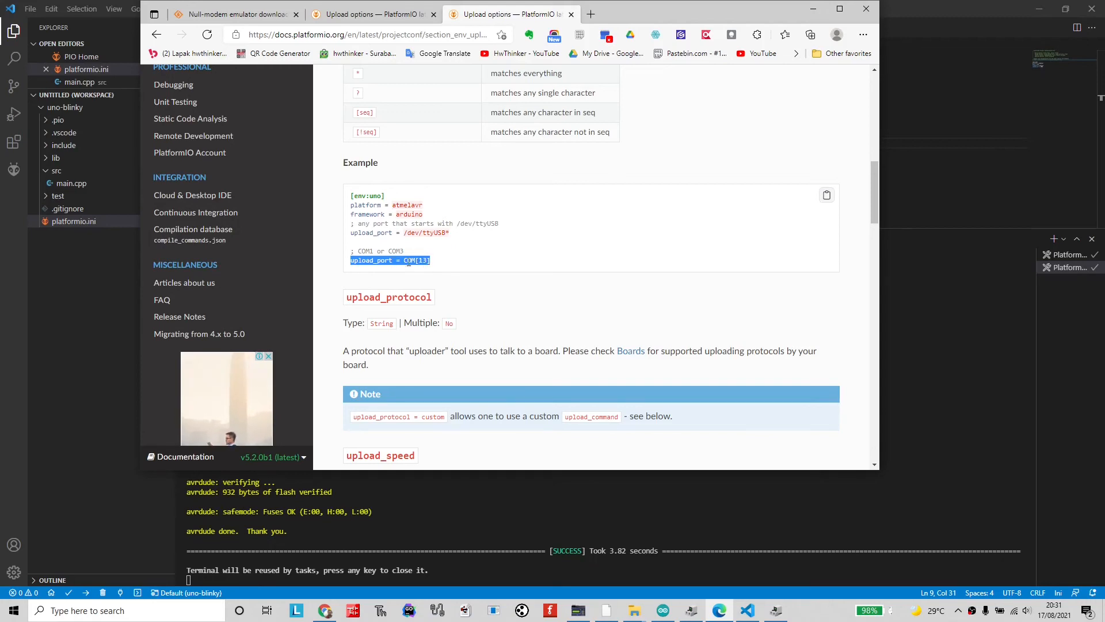
pyautogui.click(426, 256)
pyautogui.moveTo(357, 251)
pyautogui.mouseDown()
pyautogui.moveTo(436, 263)
pyautogui.moveTo(356, 263)
pyautogui.mouseUp()
pyautogui.click(95, 247)
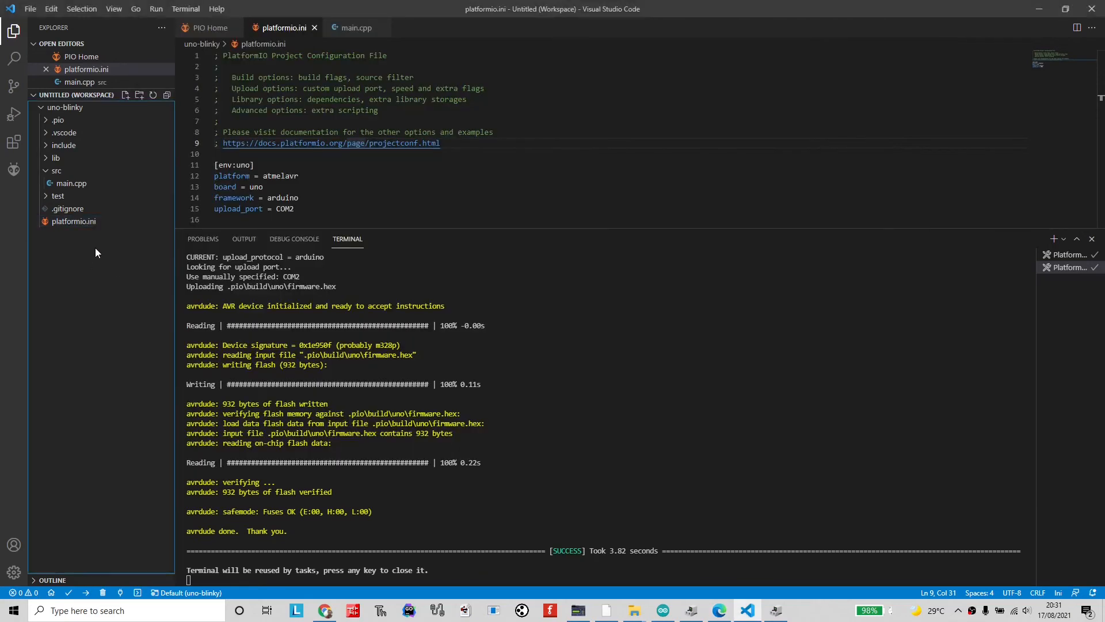
# Replace the upload_port line in platformio.ini with the copied example line and set its value to COM2
pyautogui.moveTo(308, 210); pyautogui.dragTo(201, 213)
pyautogui.hotkey('ctrl', 'v')
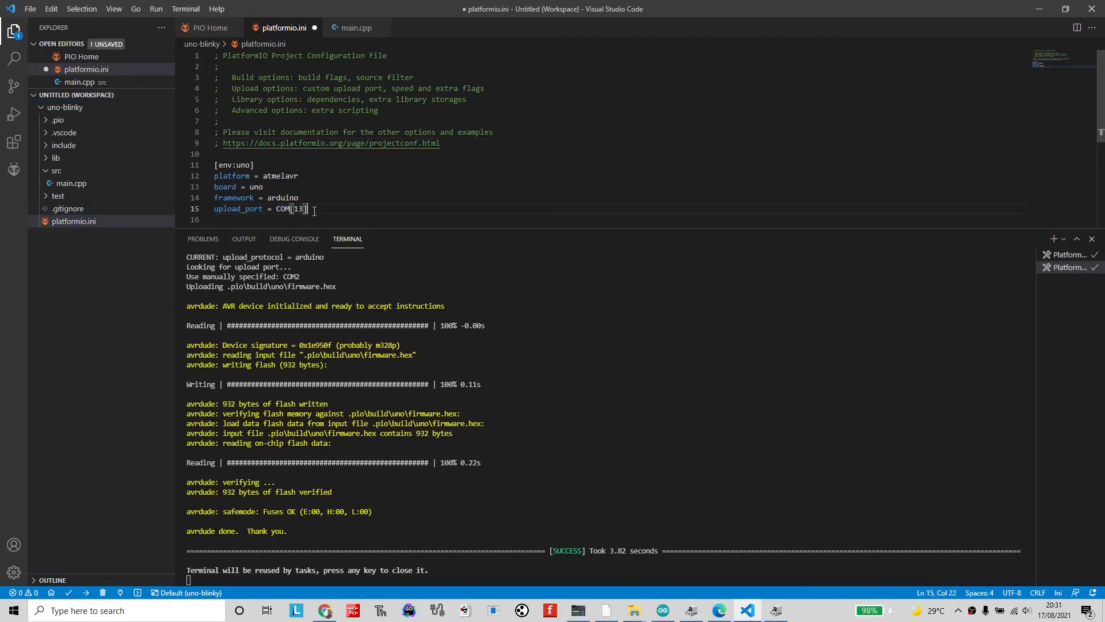
pyautogui.press('BackSpace')
pyautogui.press('BackSpace')
pyautogui.press('BackSpace')
pyautogui.press('BackSpace')
pyautogui.click(363, 190)
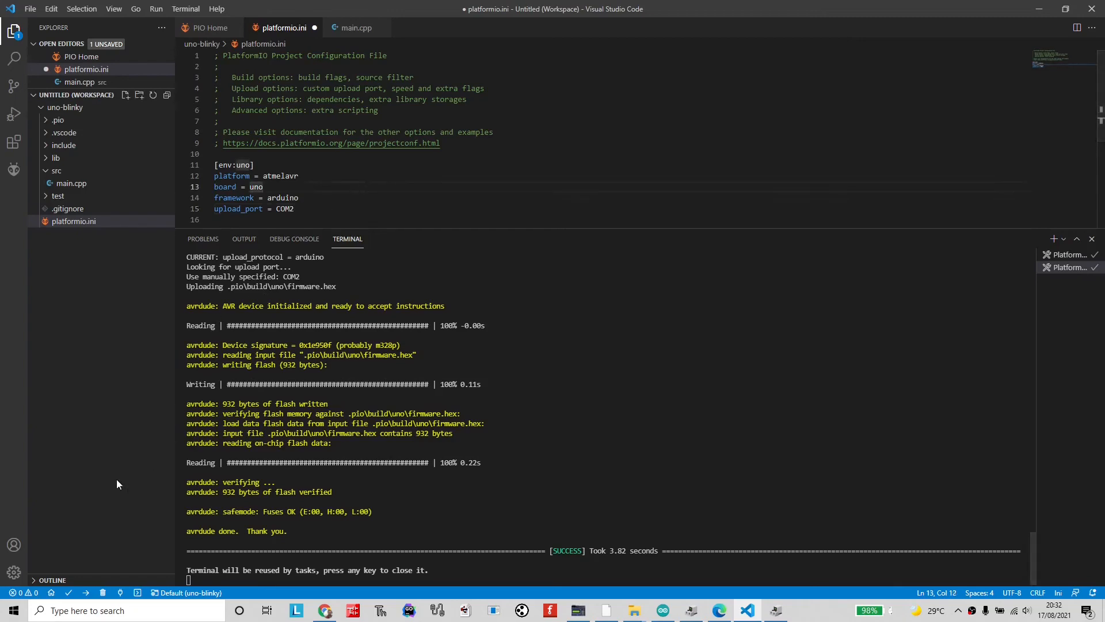
# Upload the program and highlight the output line reporting the manually specified upload port
pyautogui.click(88, 594)
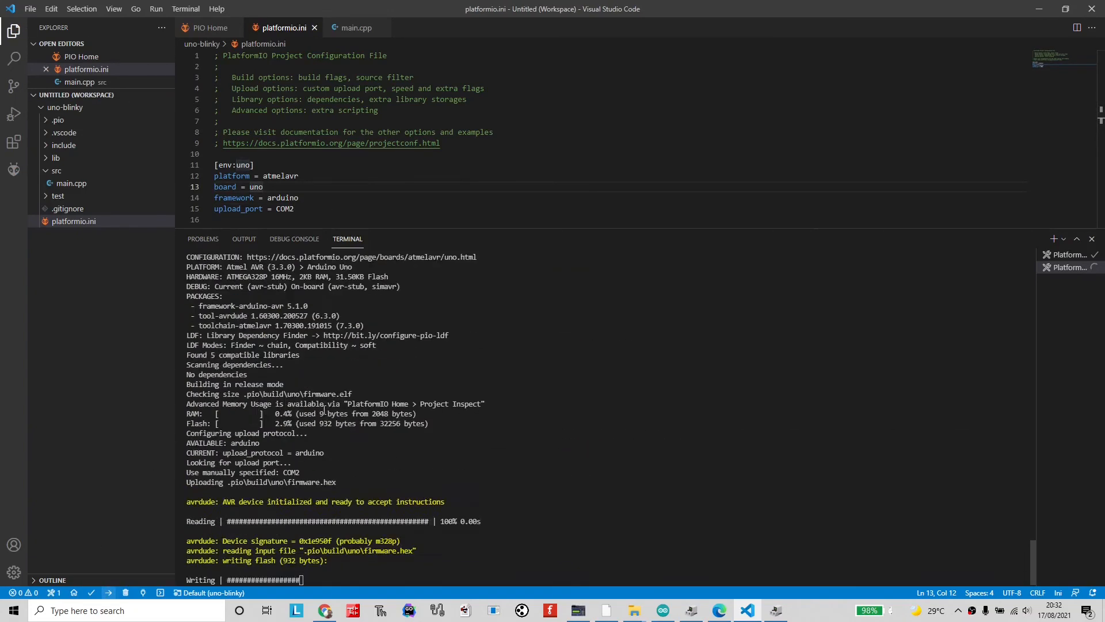
pyautogui.scroll(2, 292, 405)
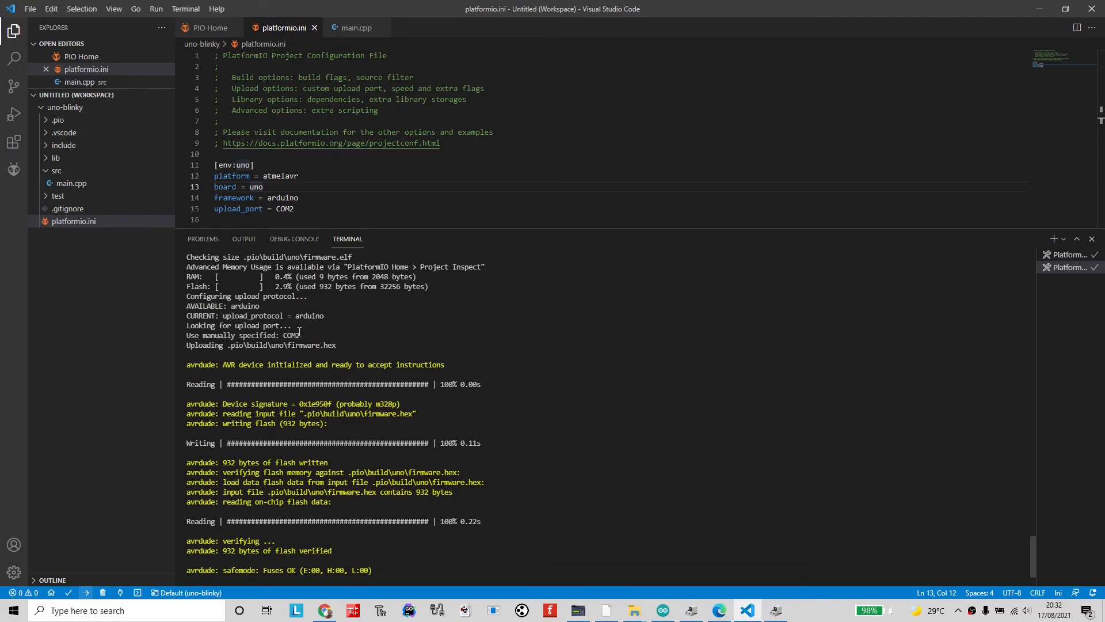
pyautogui.moveTo(299, 332); pyautogui.dragTo(184, 336)
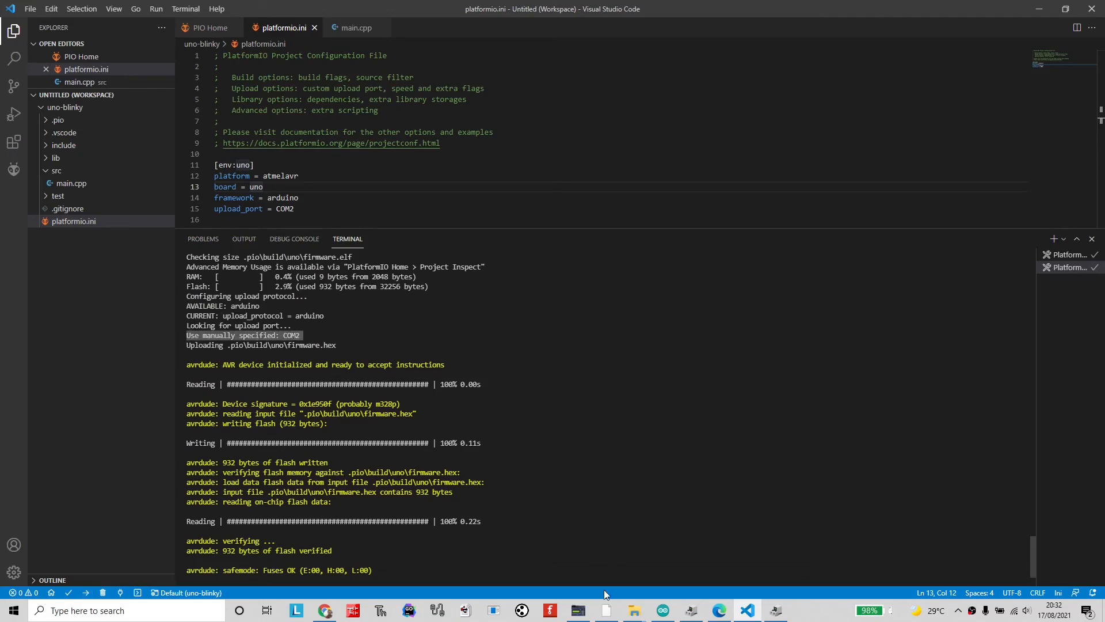
# Arrange Visual Studio Code and PICSimLab side by side, minimizing the documentation browser and Device Manager windows
pyautogui.doubleClick(749, 12)
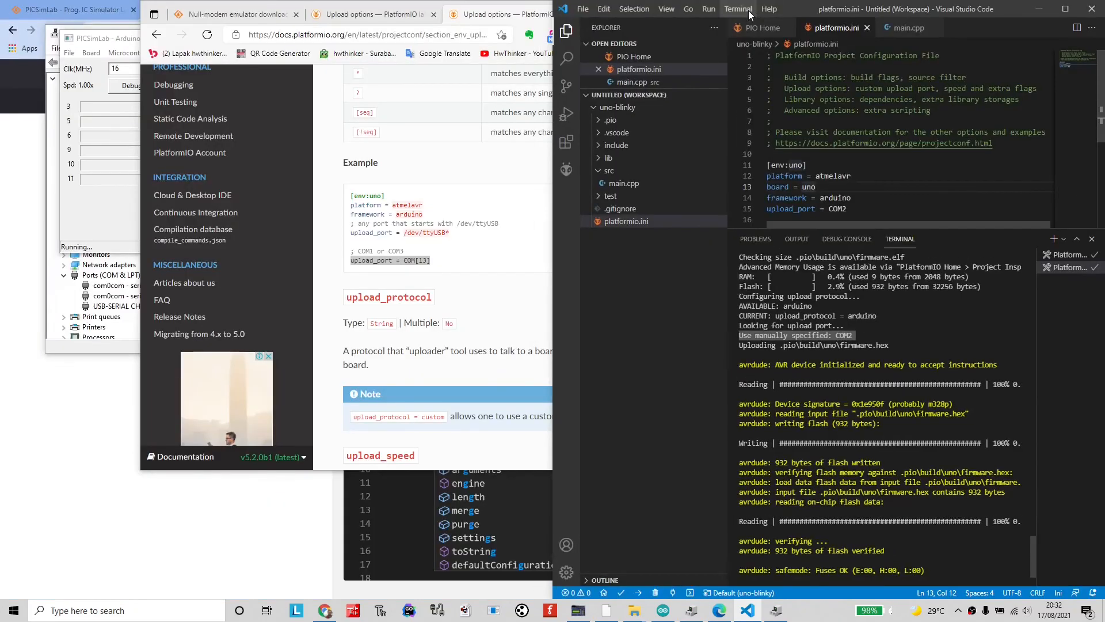
pyautogui.click(579, 610)
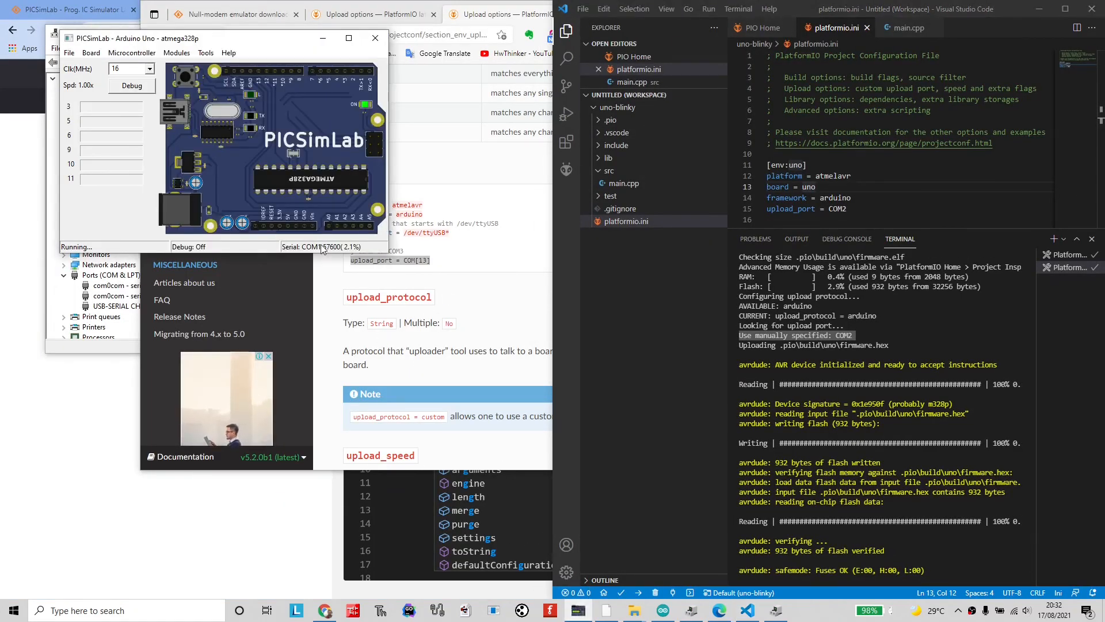
pyautogui.click(102, 318)
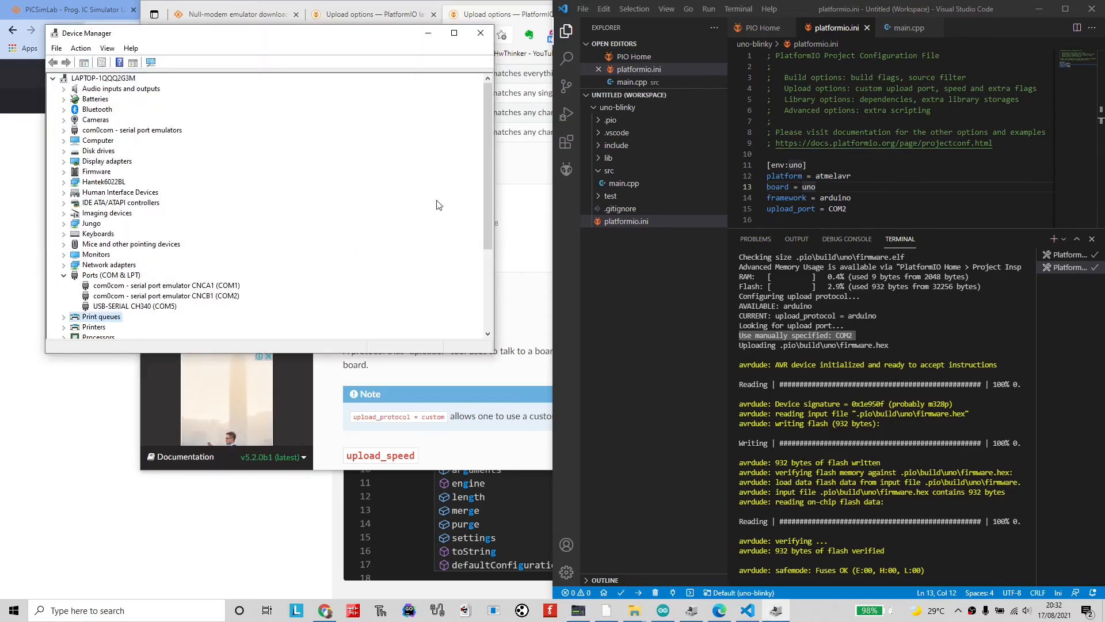
pyautogui.click(519, 250)
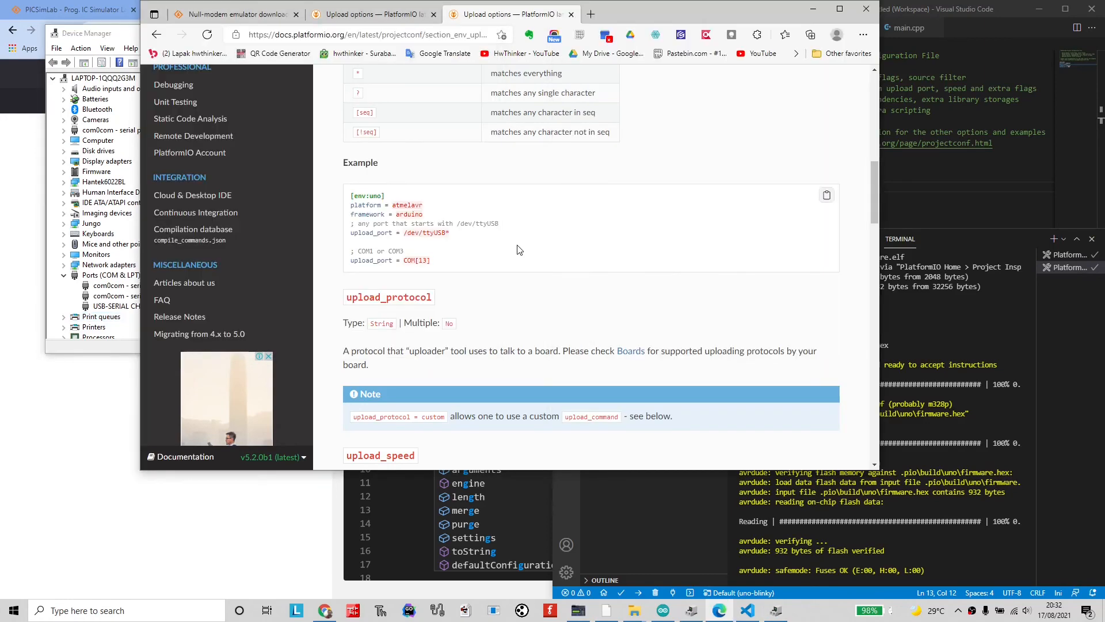
pyautogui.click(814, 9)
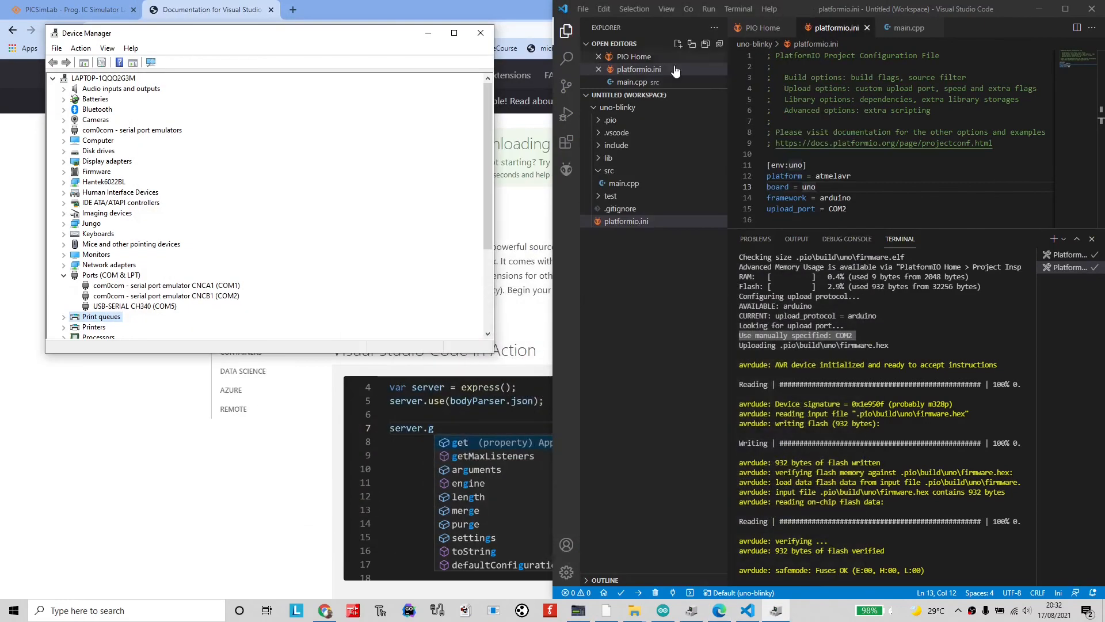
pyautogui.click(427, 32)
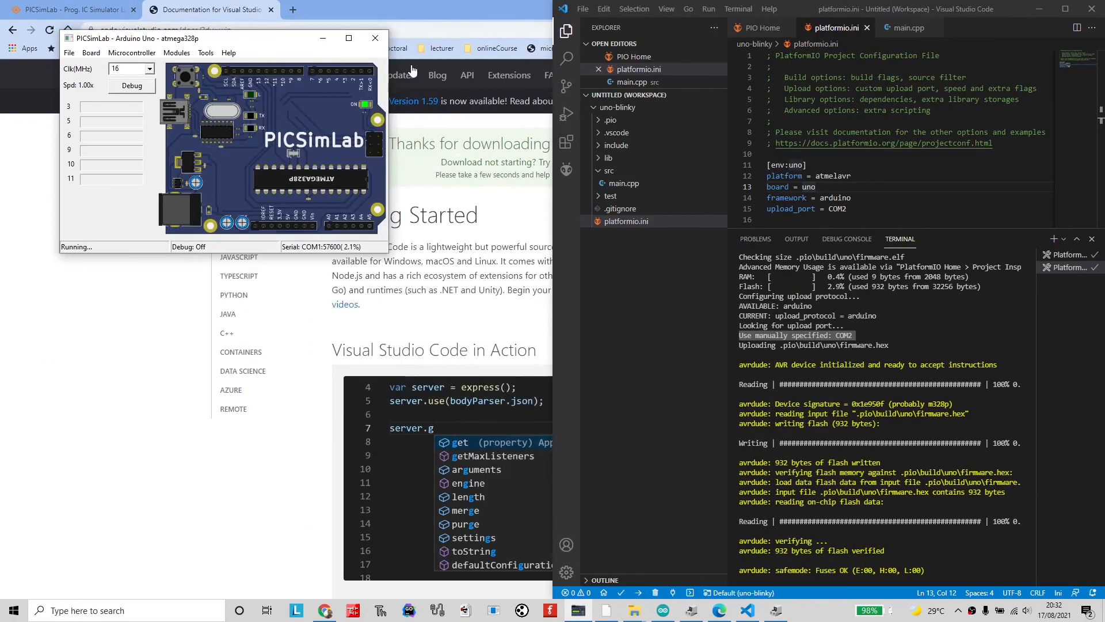
# Open main.cpp from the src folder and move the Visual Studio Code window closer to PICSimLab
pyautogui.click(864, 156)
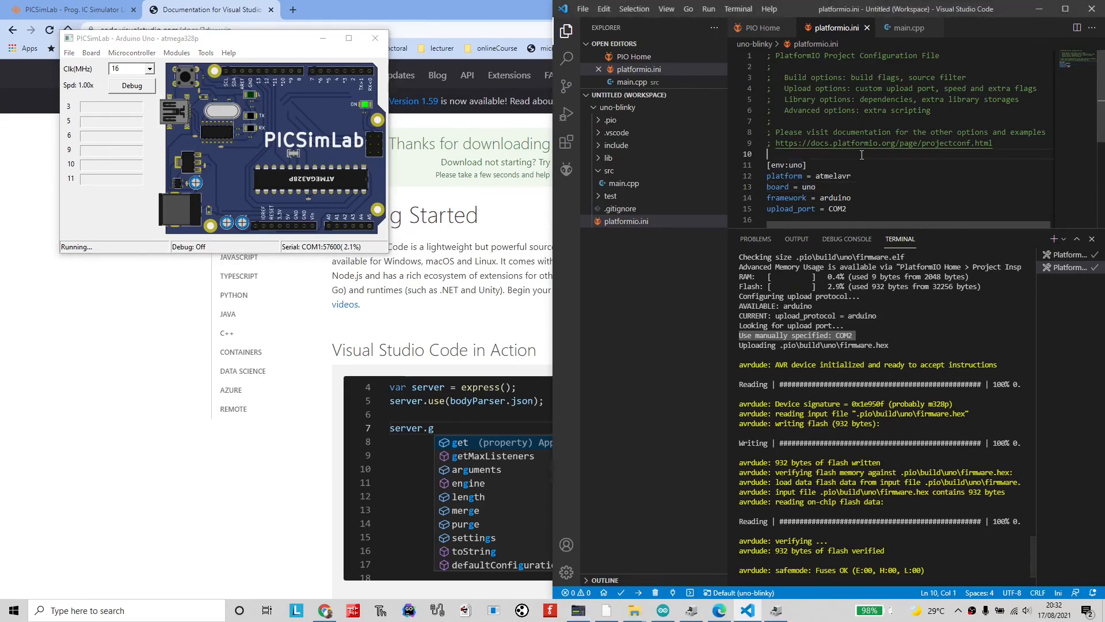
pyautogui.scroll(-4, 864, 156)
pyautogui.click(625, 183)
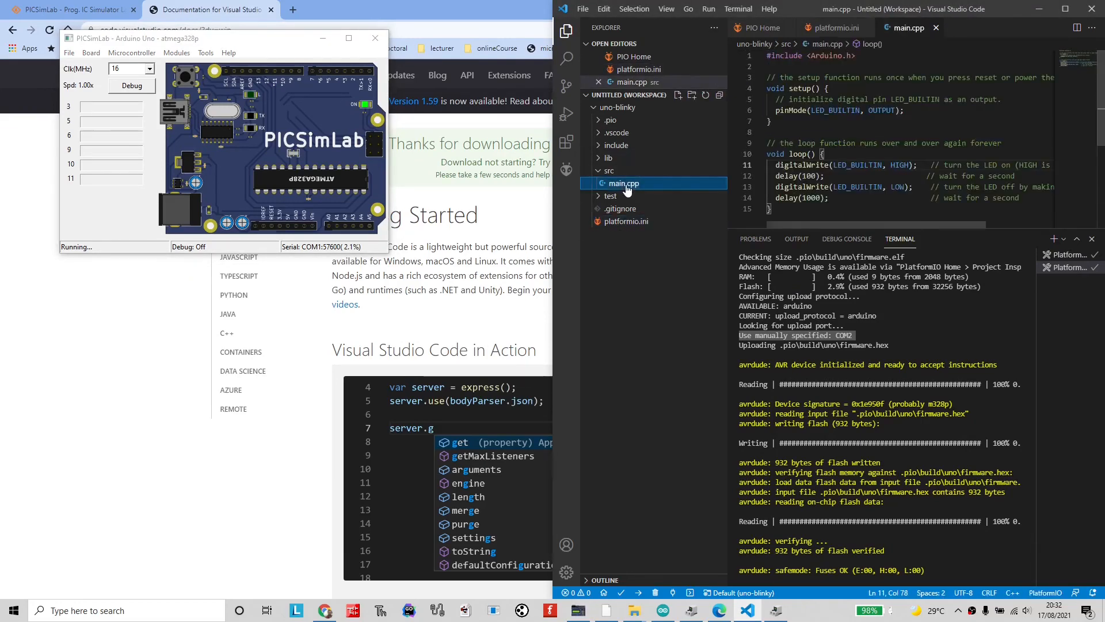
pyautogui.scroll(-2, 836, 128)
pyautogui.moveTo(777, 9); pyautogui.dragTo(667, 18)
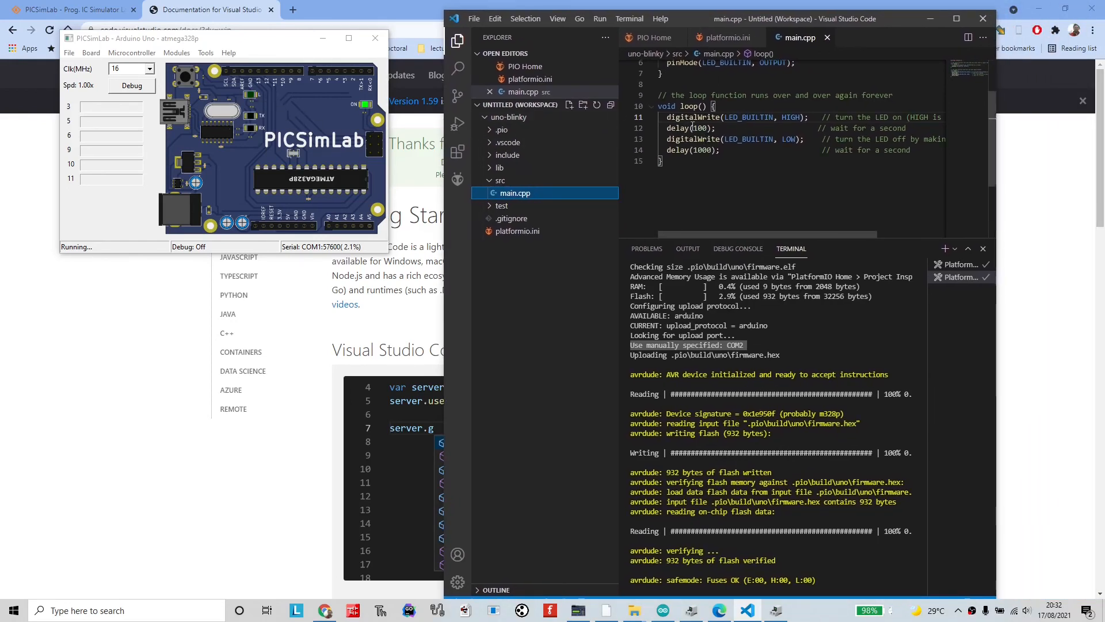
# Set the delay after the LED is turned on to 1500 in the loop function
pyautogui.click(696, 127)
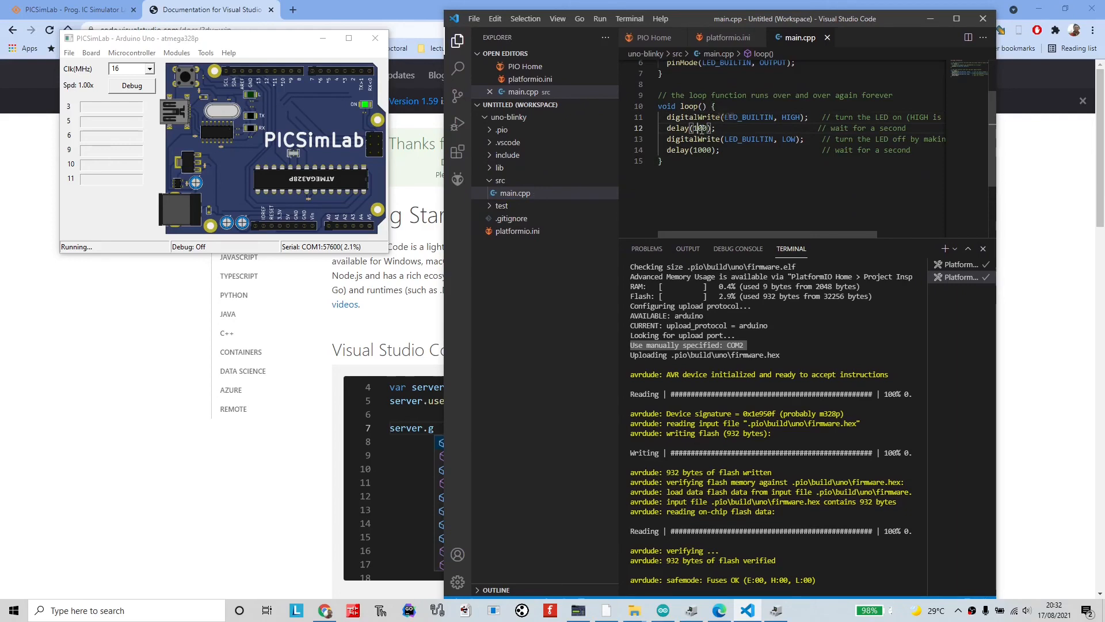
pyautogui.click(703, 129)
pyautogui.write('2')
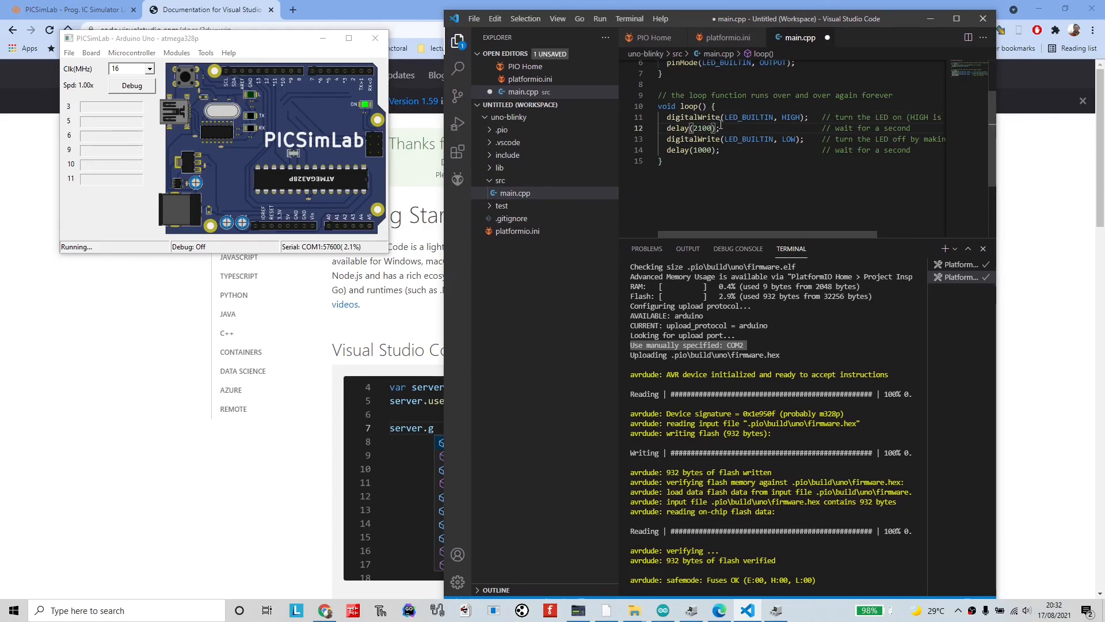
pyautogui.press('BackSpace')
pyautogui.press('Delete')
pyautogui.write('5')
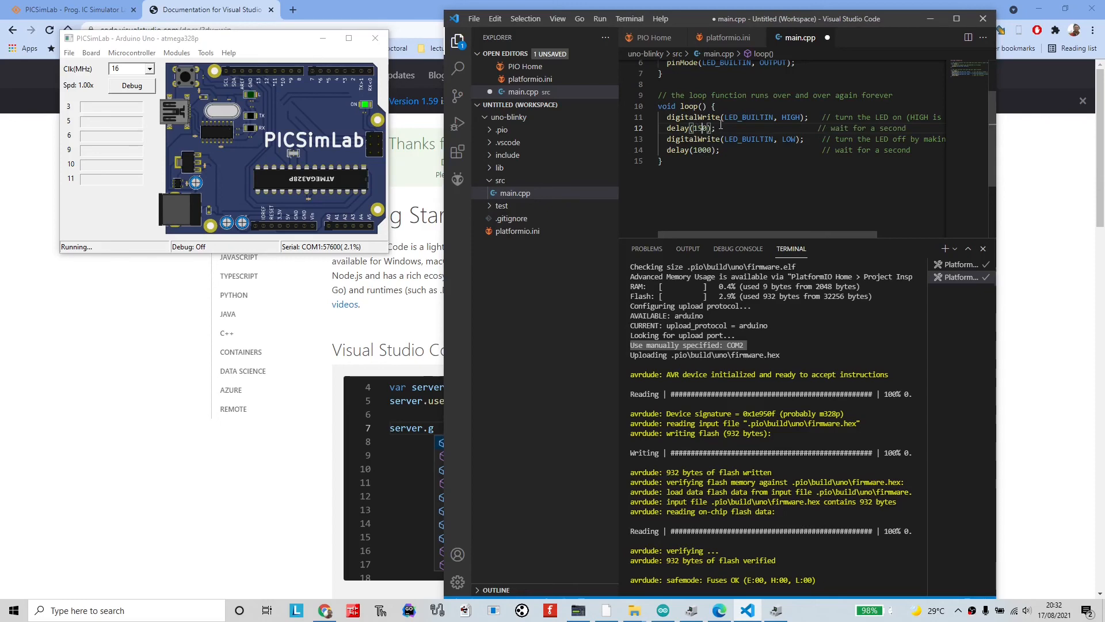
pyautogui.write('0')
pyautogui.click(742, 150)
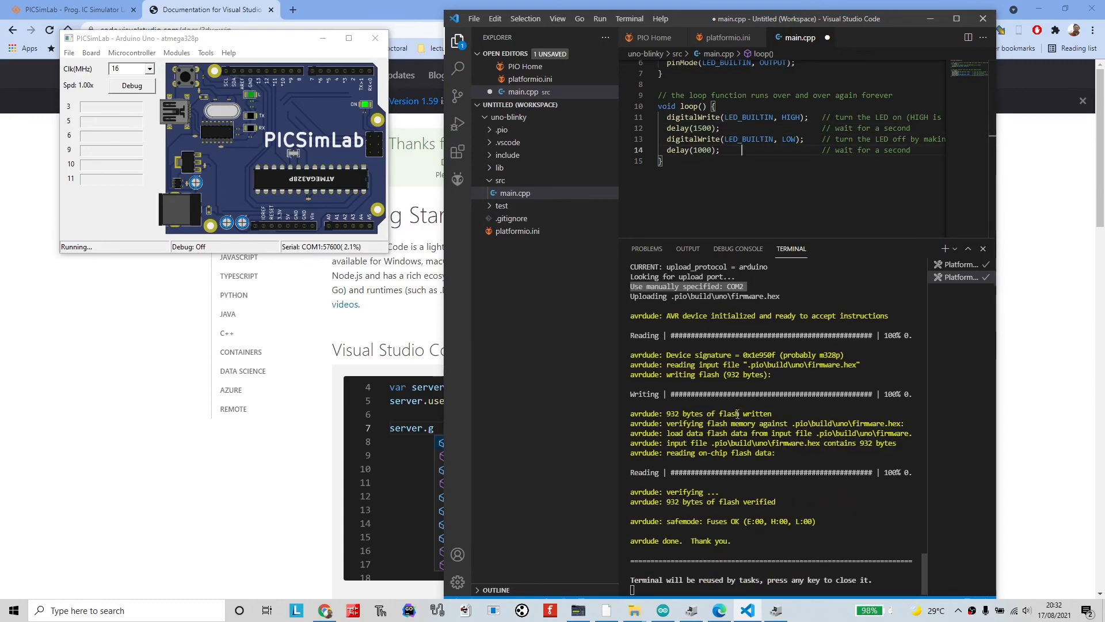
# Upload the edited program and place the editor beside PICSimLab with a shorter terminal area
pyautogui.click(956, 18)
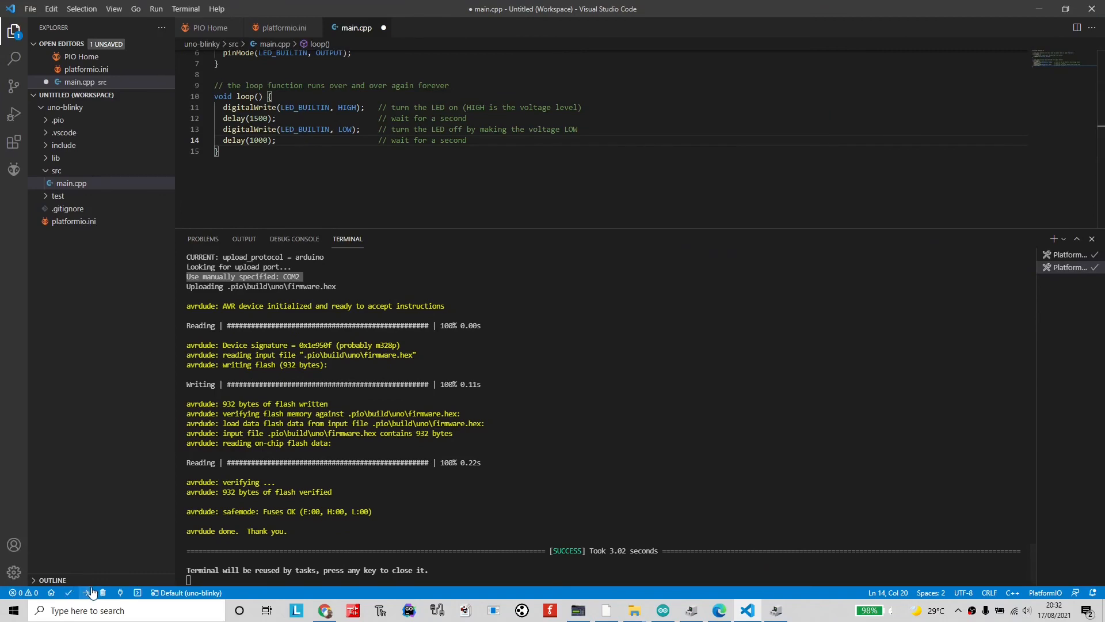
pyautogui.click(88, 592)
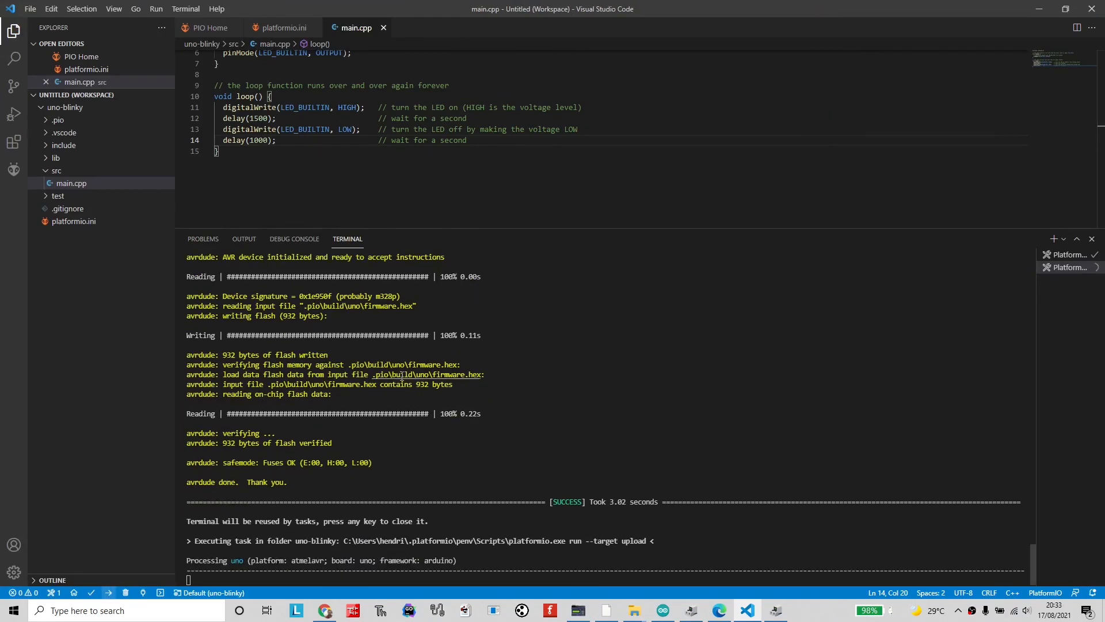
pyautogui.press('super+Right')
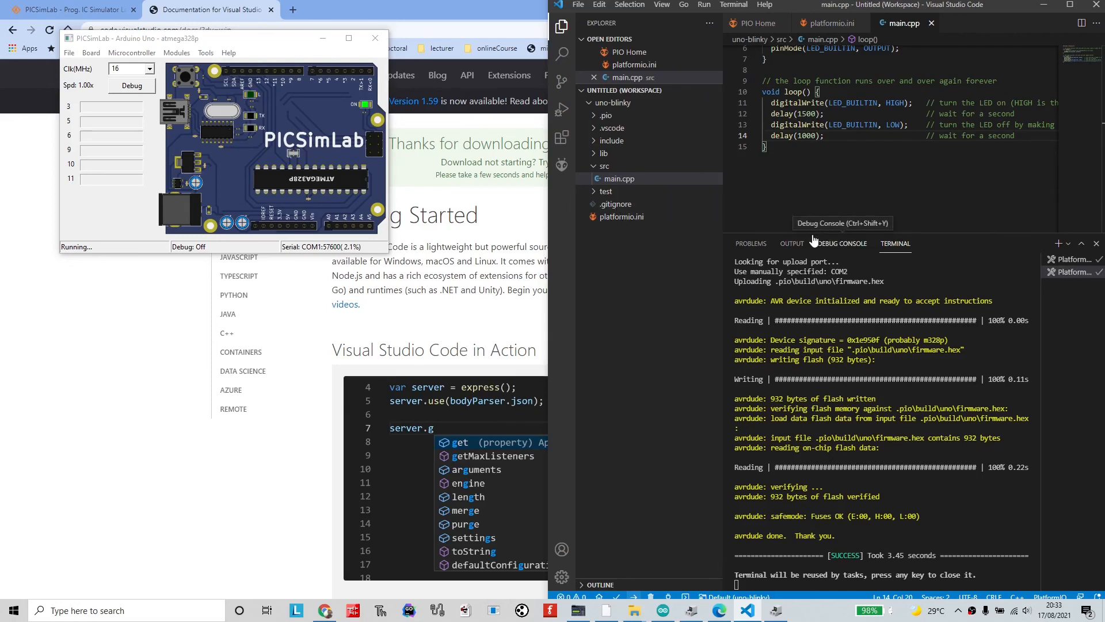
pyautogui.moveTo(815, 234); pyautogui.dragTo(835, 341)
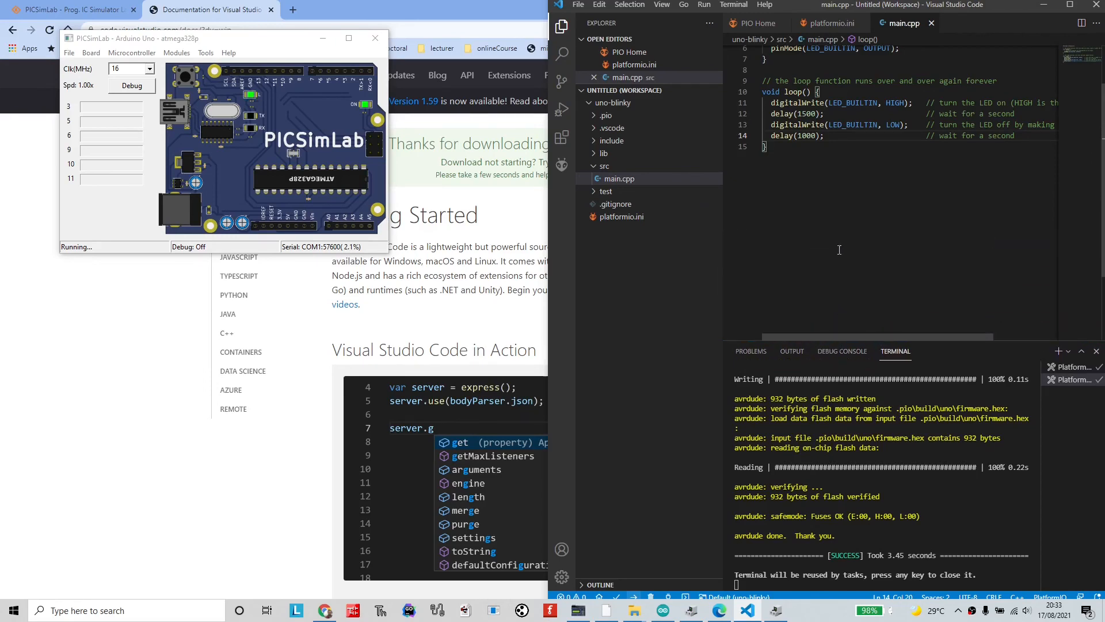